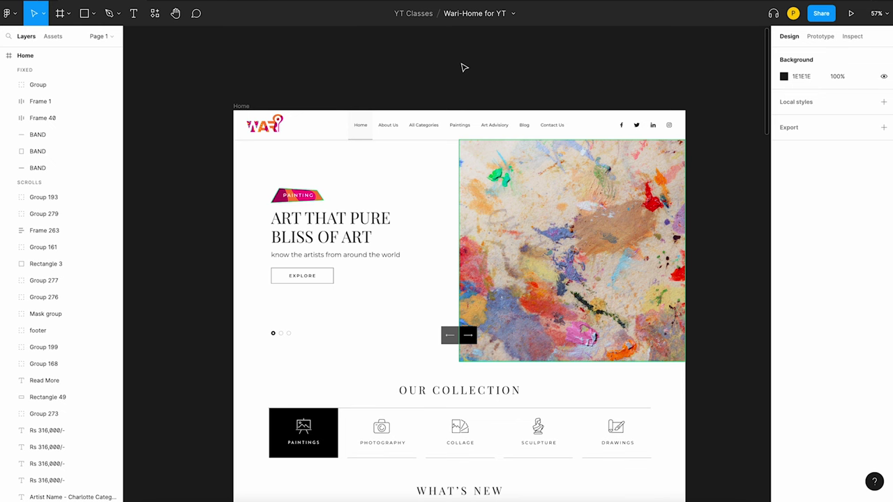
Step: Scroll around the Wari home design and briefly select the header WARI logo
scroll(447, 77, down, 2)
scroll(284, 72, up, 3)
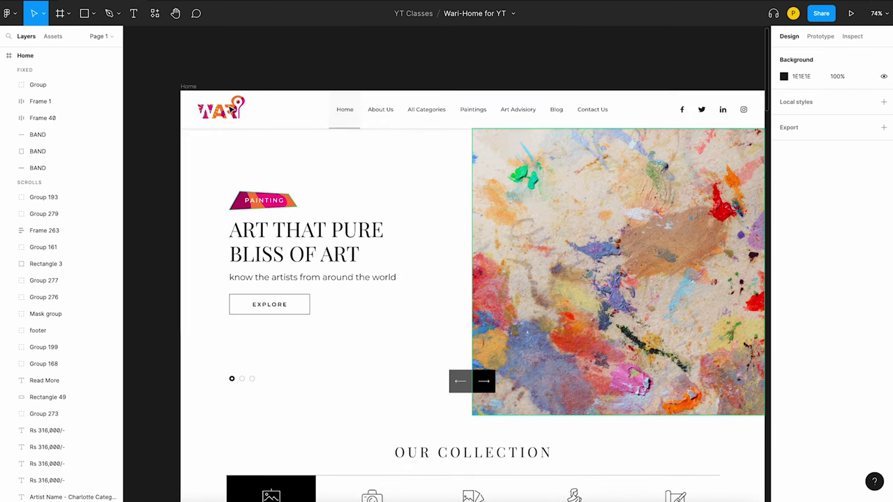
scroll(284, 72, right, 1)
scroll(285, 72, down, 2)
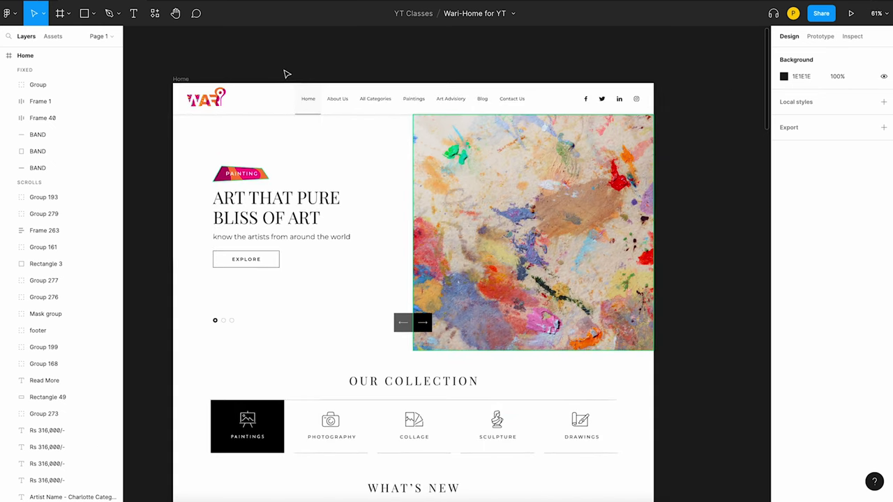
click(220, 101)
click(244, 66)
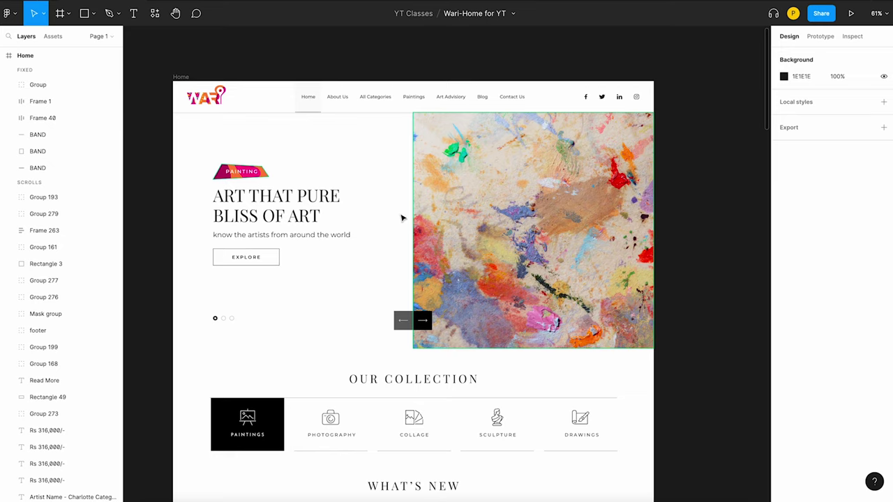
scroll(403, 219, down, 1)
scroll(418, 229, down, 5)
scroll(418, 228, down, 5)
scroll(418, 229, down, 5)
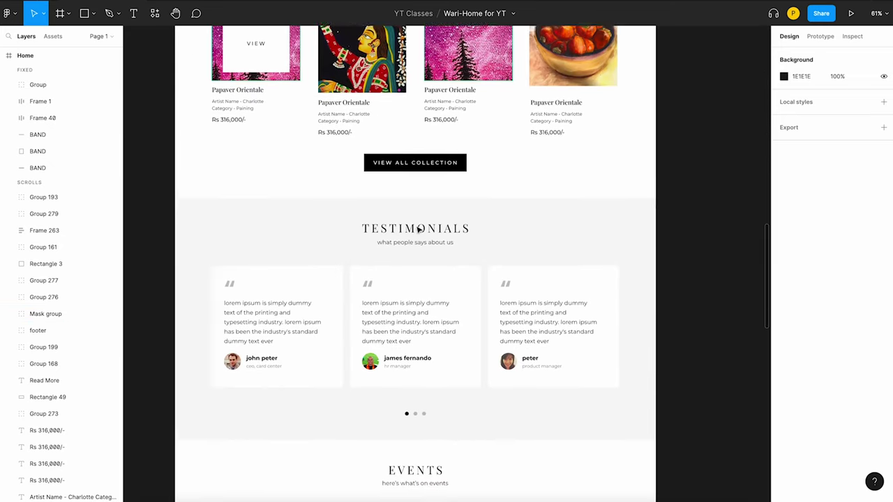
scroll(418, 229, down, 5)
scroll(419, 230, up, 9)
scroll(419, 230, up, 10)
scroll(418, 231, up, 5)
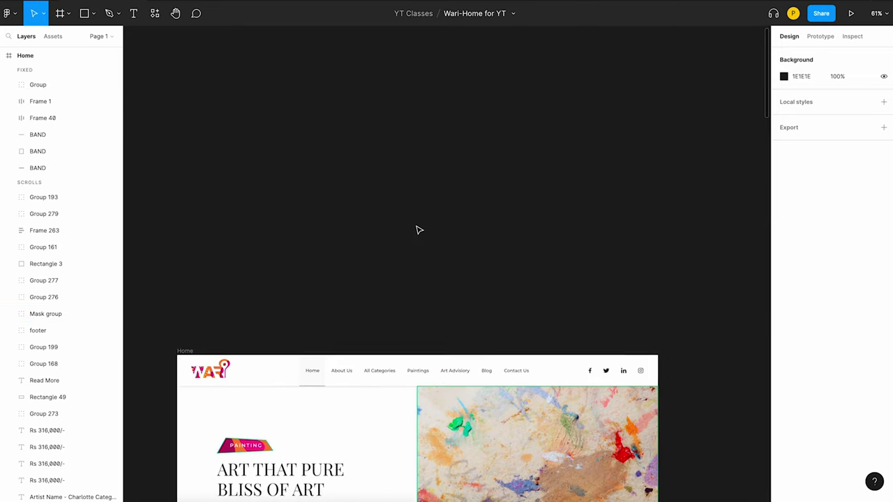
scroll(418, 230, down, 3)
scroll(419, 231, left, 1)
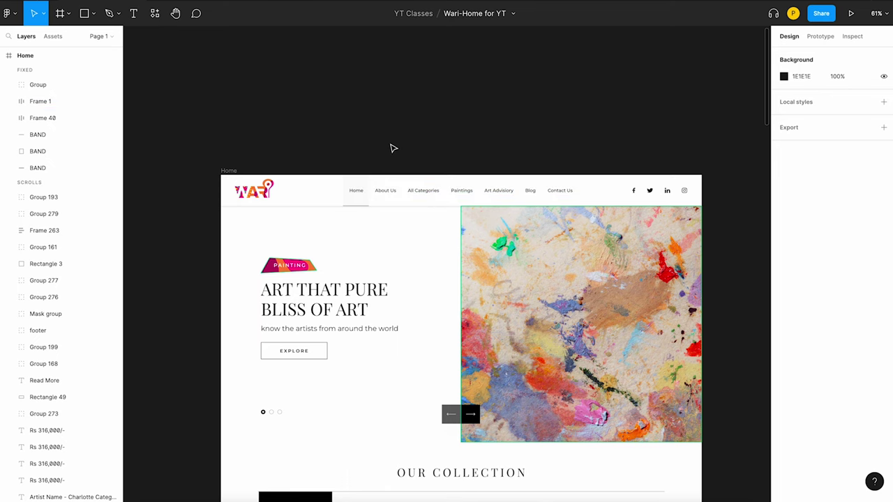
scroll(390, 147, down, 1)
scroll(391, 147, right, 1)
scroll(381, 146, down, 1)
scroll(381, 145, right, 1)
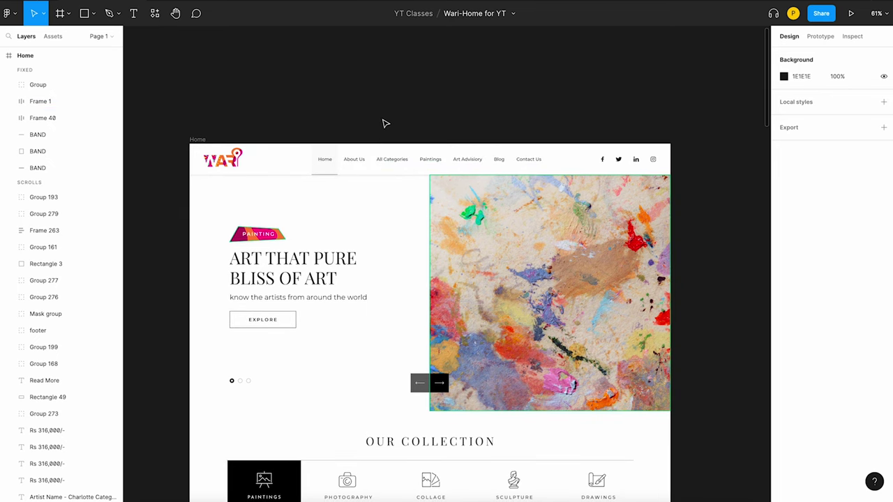
Step: Hide Figma and open wari-logo-final.pdf from the desktop's Wari folder
key(F11)
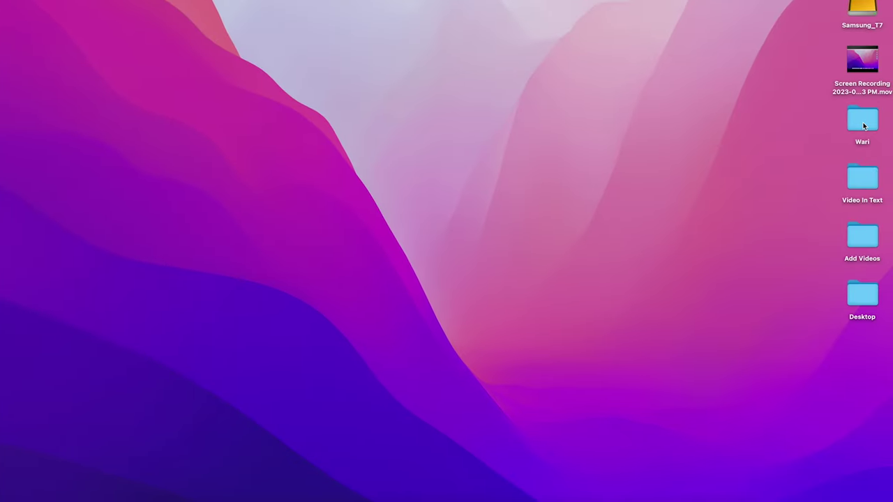
double_click(863, 123)
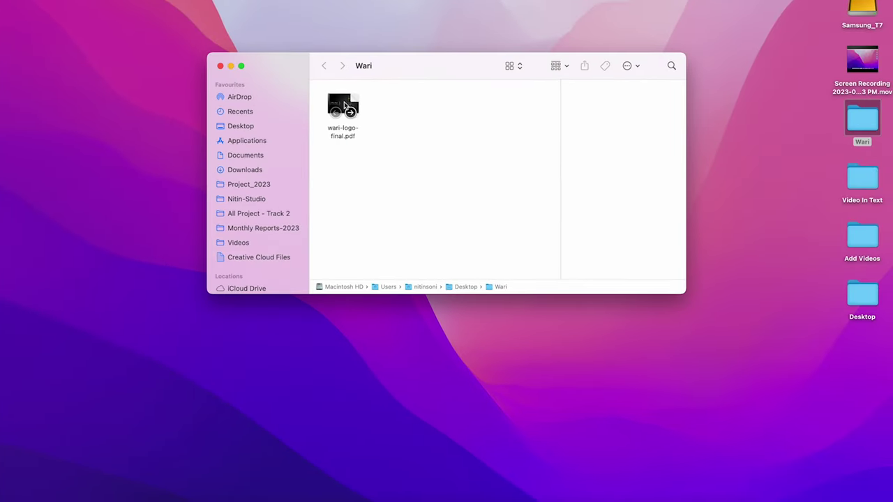
click(344, 105)
double_click(344, 104)
scroll(358, 144, down, 10)
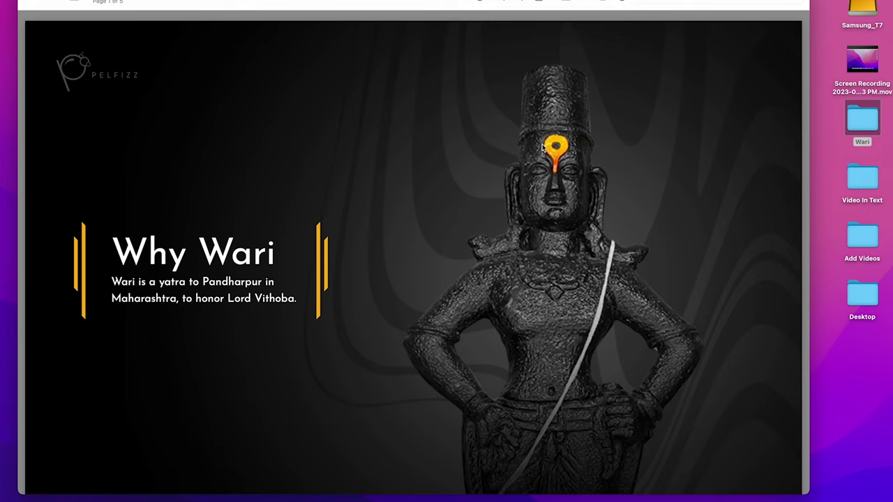
Step: Scroll through the PDF's Wari logo concept pages, Option-1 to Option-3
scroll(518, 255, down, 2)
scroll(519, 256, down, 3)
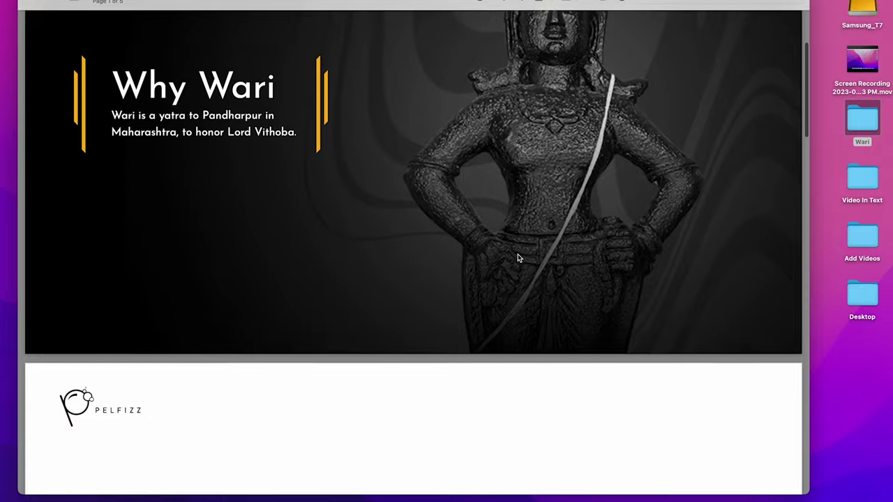
scroll(518, 256, down, 2)
scroll(518, 255, down, 4)
scroll(519, 257, down, 2)
scroll(518, 256, down, 3)
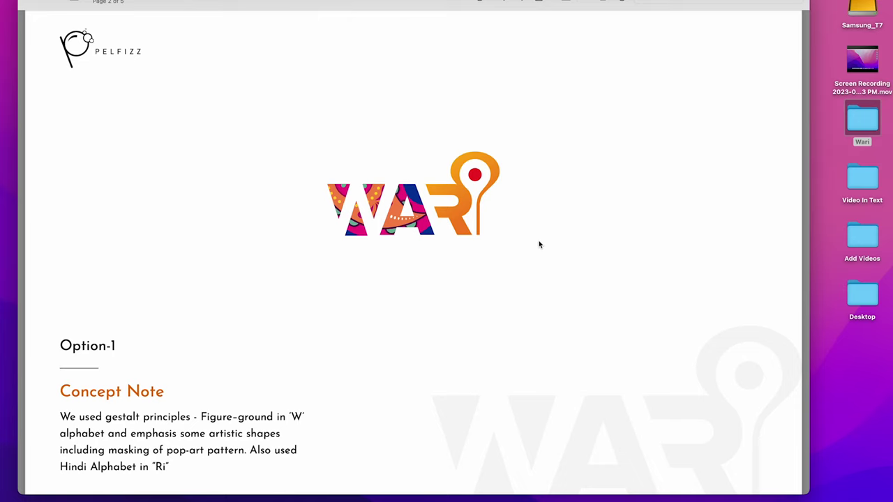
scroll(540, 244, down, 10)
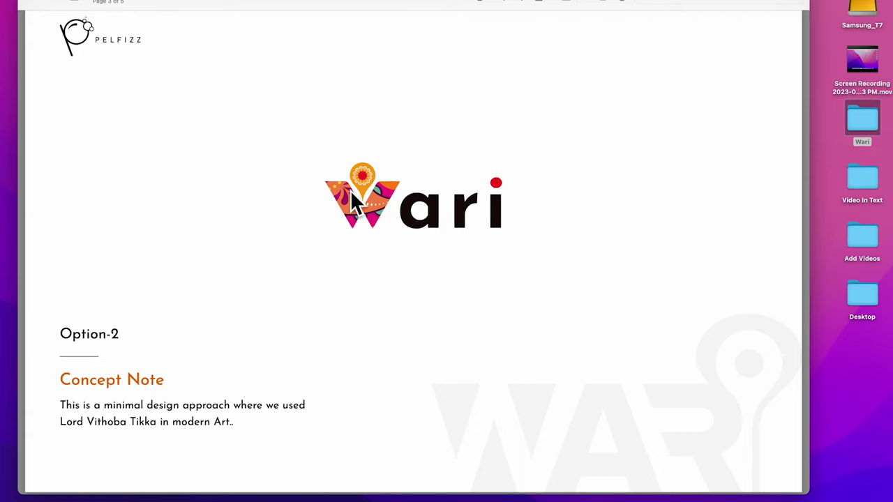
scroll(366, 178, up, 5)
scroll(335, 187, up, 2)
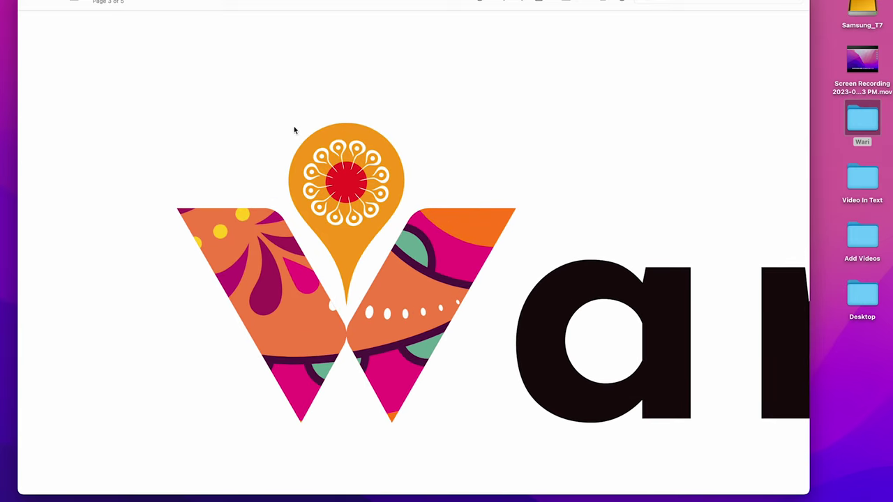
scroll(350, 288, up, 3)
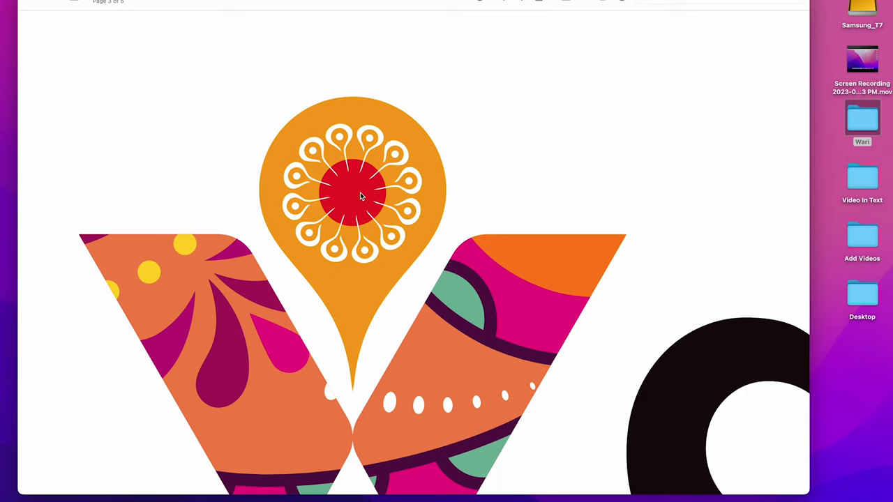
Step: Page back and forth to Option-3's concept note, then close the PDF
scroll(357, 198, down, 5)
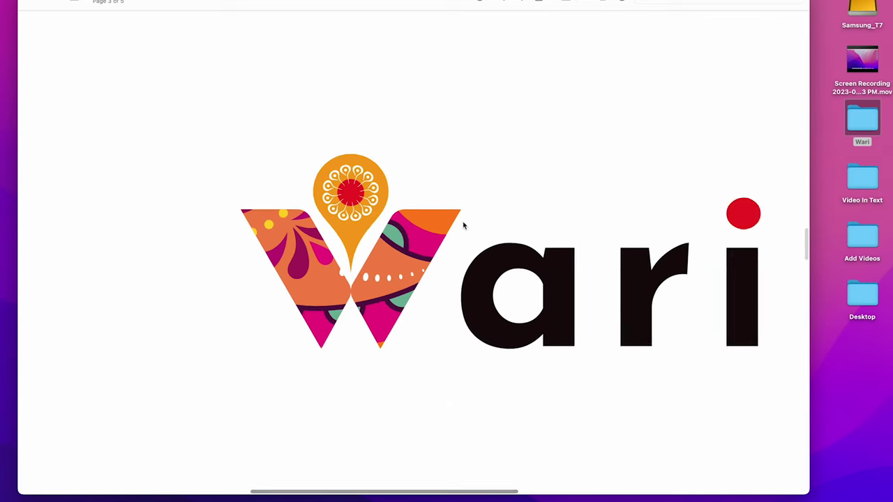
scroll(465, 225, down, 5)
scroll(467, 234, down, 3)
scroll(469, 235, down, 5)
scroll(468, 238, down, 4)
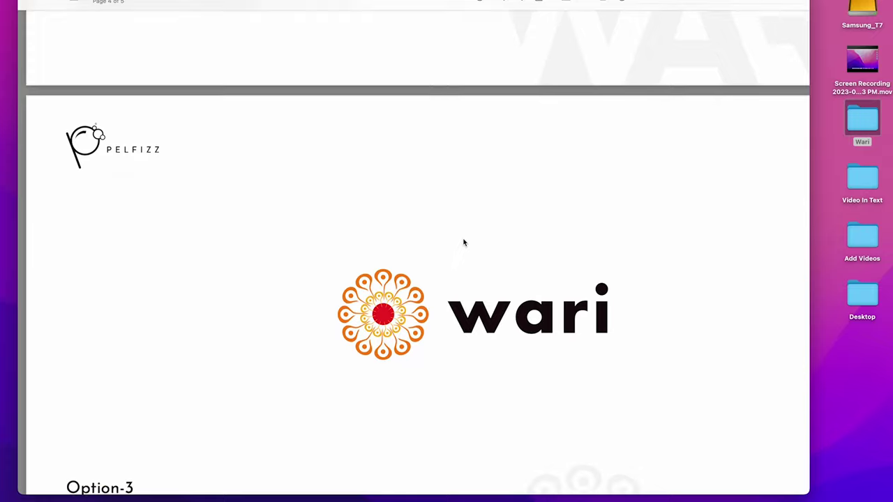
scroll(463, 243, up, 3)
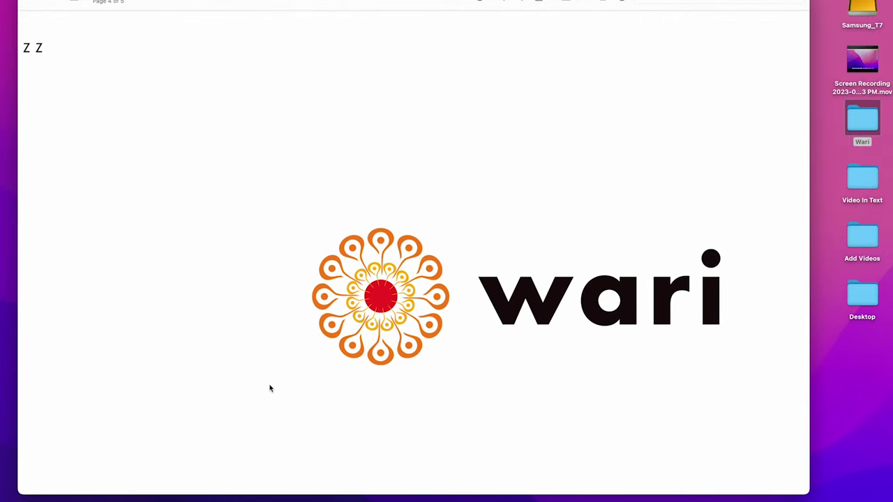
scroll(383, 160, down, 3)
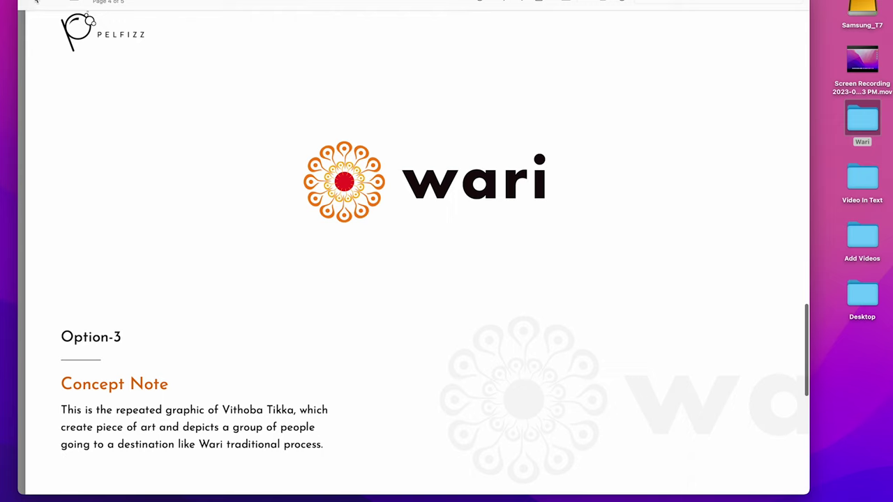
scroll(508, 172, up, 15)
scroll(508, 172, down, 2)
scroll(385, 367, down, 2)
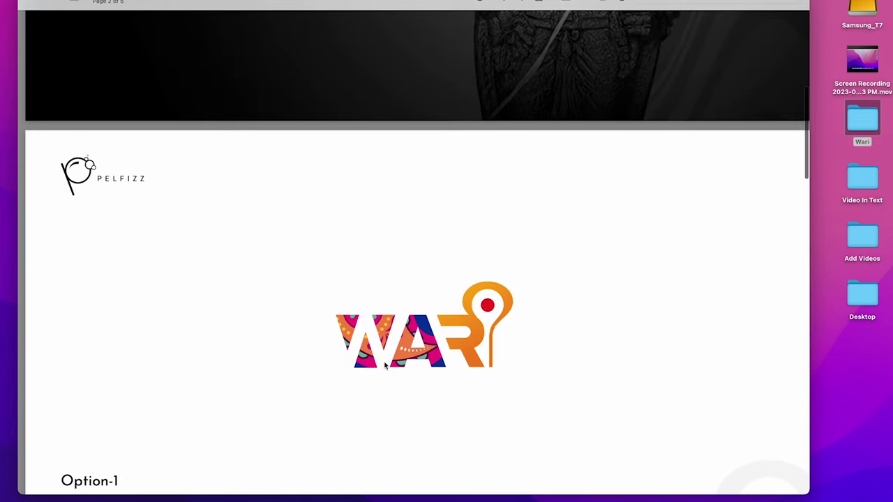
click(31, 2)
Step: Return to Figma and zoom into the Wari header logo on the canvas
click(650, 497)
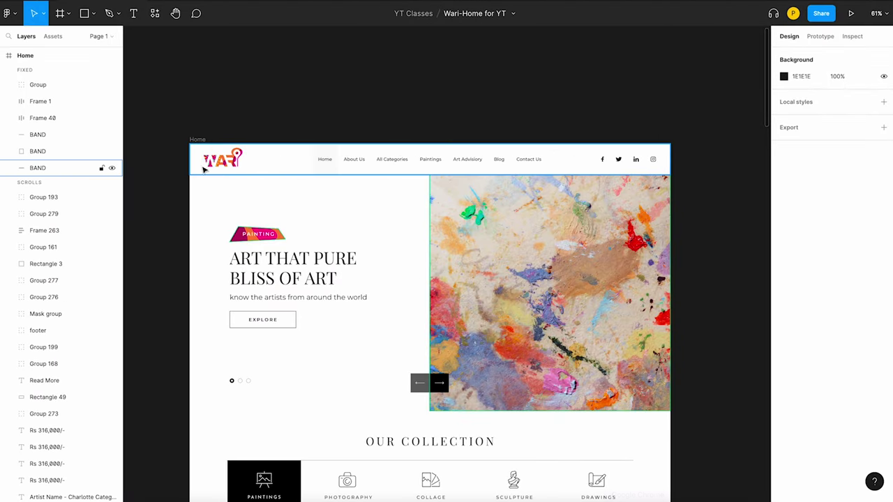
scroll(254, 168, up, 3)
scroll(277, 178, up, 3)
scroll(277, 177, left, 3)
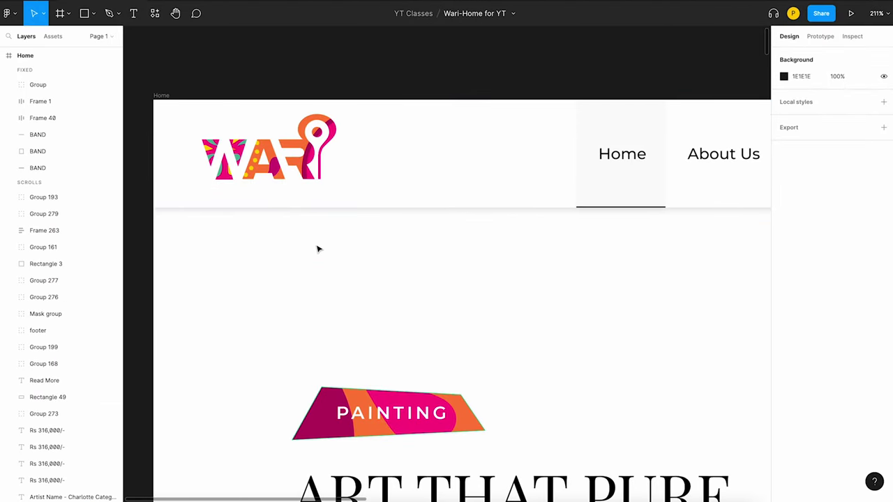
scroll(317, 249, down, 5)
scroll(329, 247, right, 3)
scroll(391, 239, down, 3)
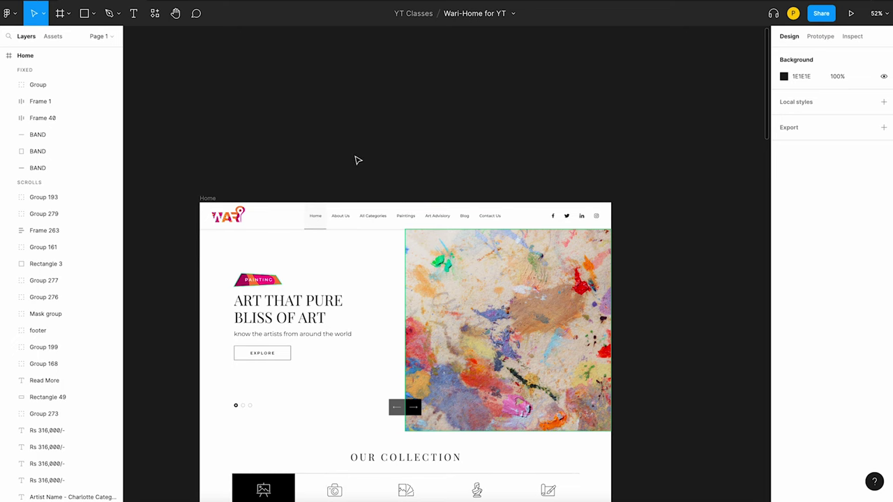
scroll(364, 88, down, 3)
scroll(365, 88, up, 2)
scroll(364, 88, left, 3)
scroll(365, 87, right, 1)
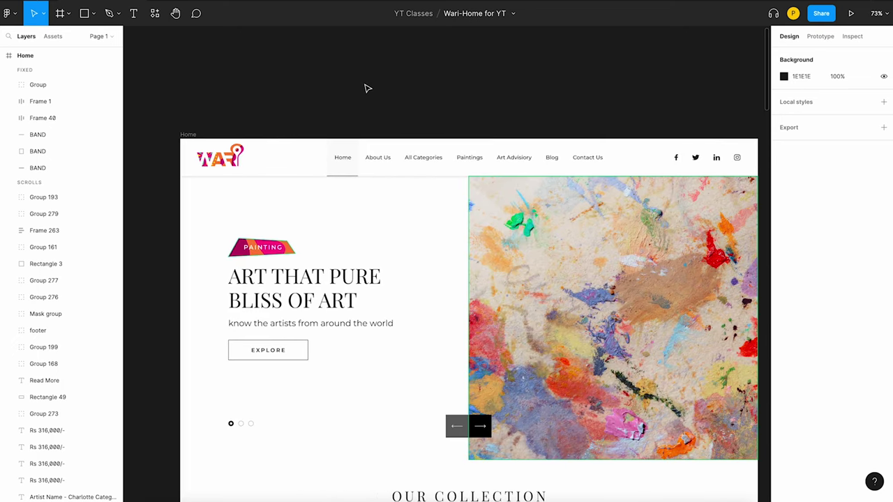
scroll(367, 86, down, 3)
scroll(366, 87, right, 1)
scroll(364, 84, down, 2)
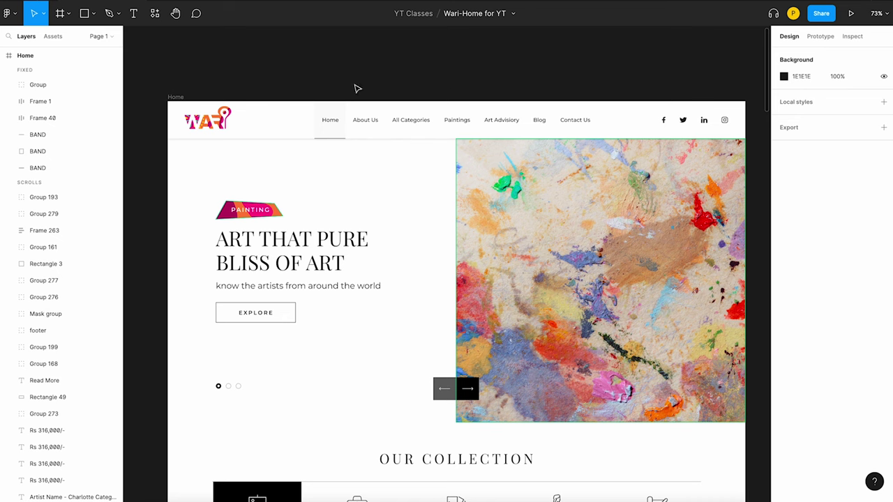
Step: Zoom back out to about 55%, showing the hero and Our Collection categories
scroll(349, 82, down, 3)
scroll(346, 80, up, 3)
scroll(423, 114, right, 2)
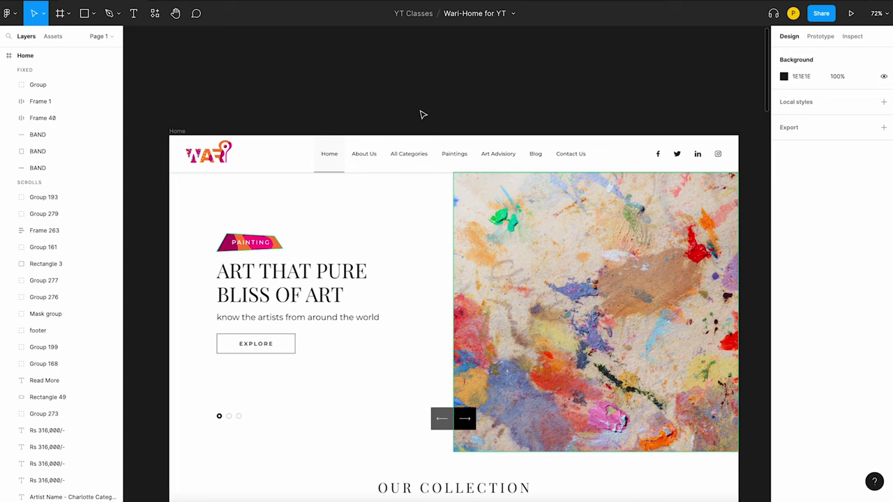
scroll(422, 115, right, 2)
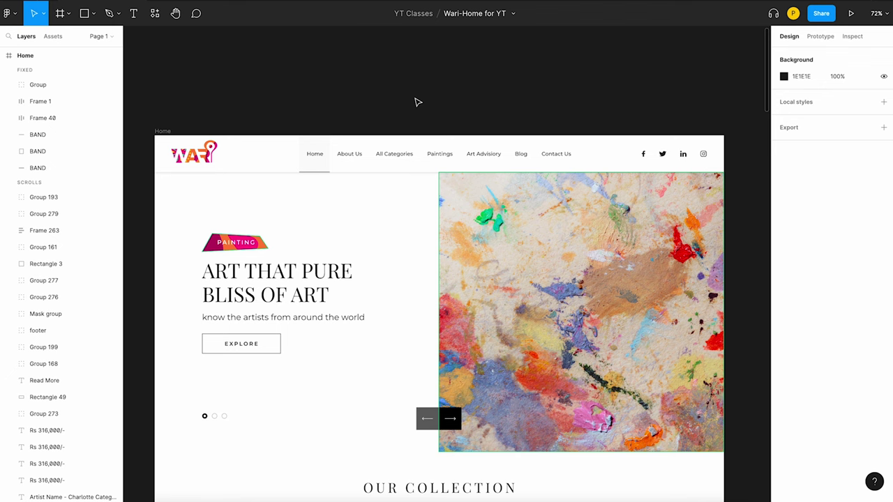
scroll(329, 97, down, 2)
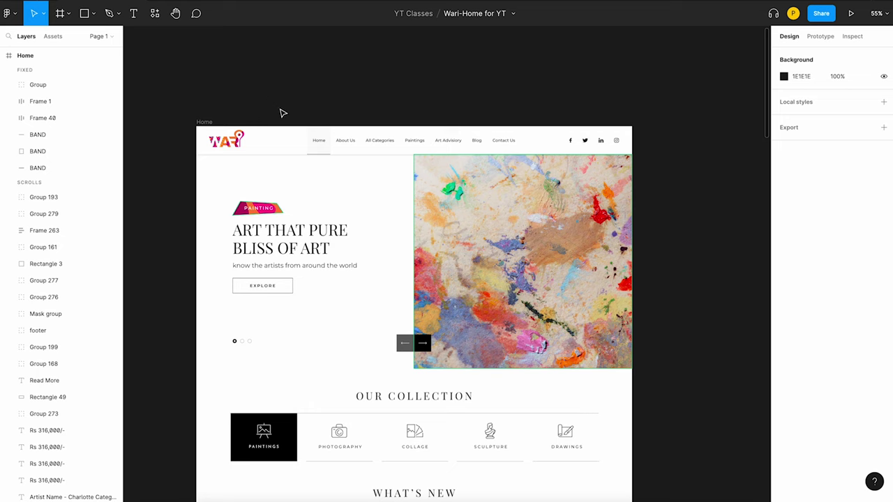
Step: Check the header band's size and show the 12-column layout grid over the page
click(277, 150)
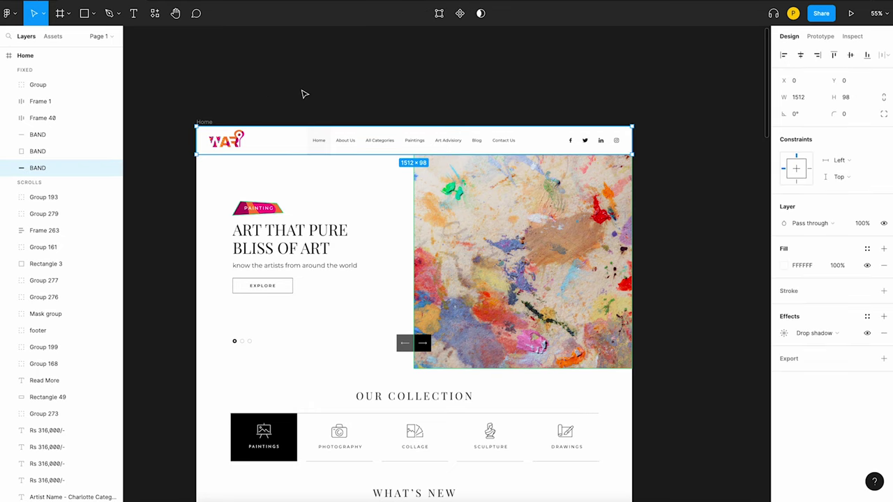
click(303, 93)
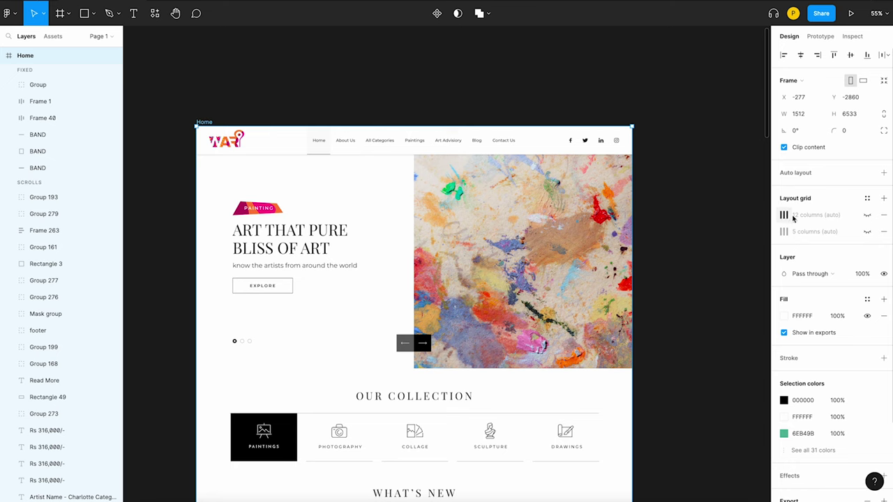
click(866, 215)
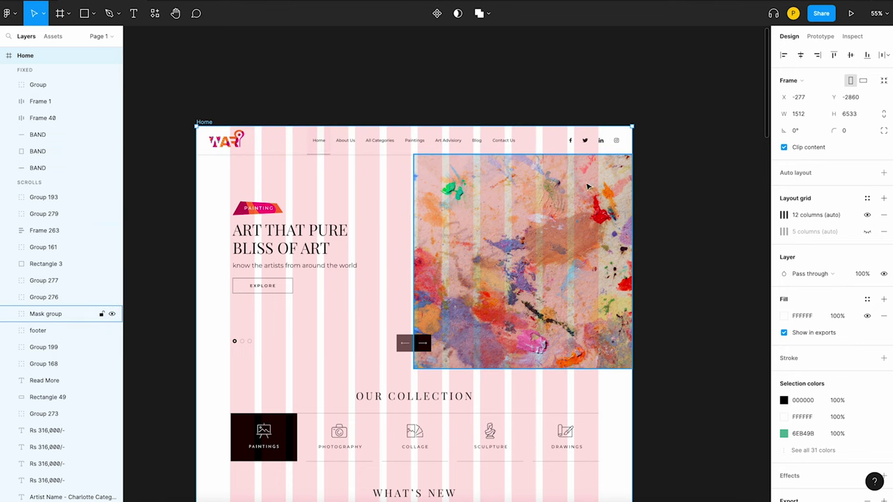
scroll(373, 373, down, 5)
scroll(373, 373, down, 5)
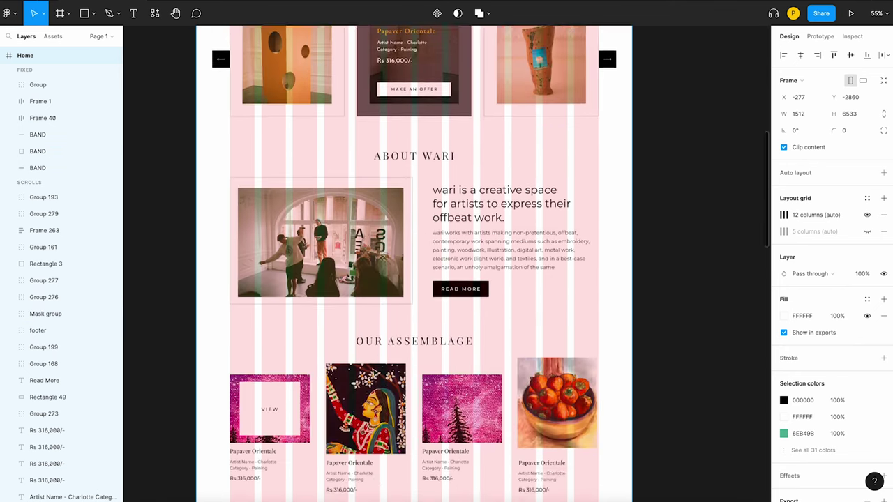
scroll(374, 374, up, 5)
scroll(373, 375, up, 6)
scroll(373, 373, down, 2)
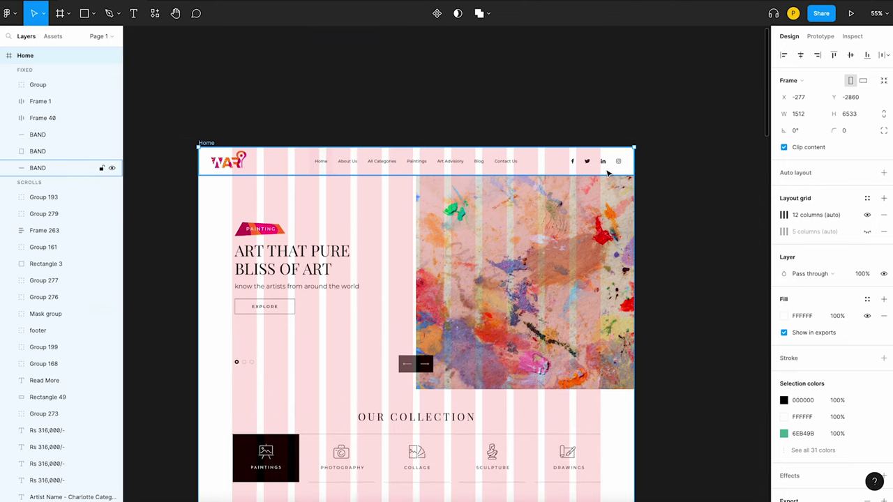
Step: Inspect the nav menu, header band and Home frame, then hide the 12-column grid
click(325, 163)
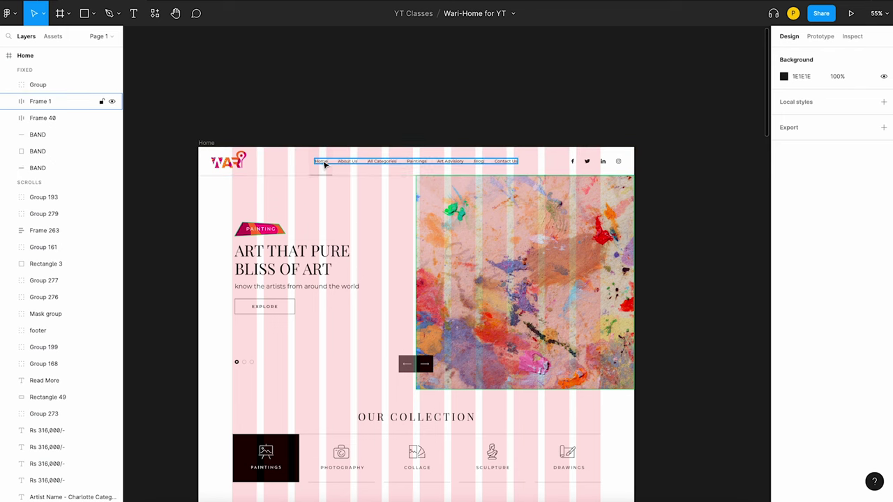
double_click(325, 162)
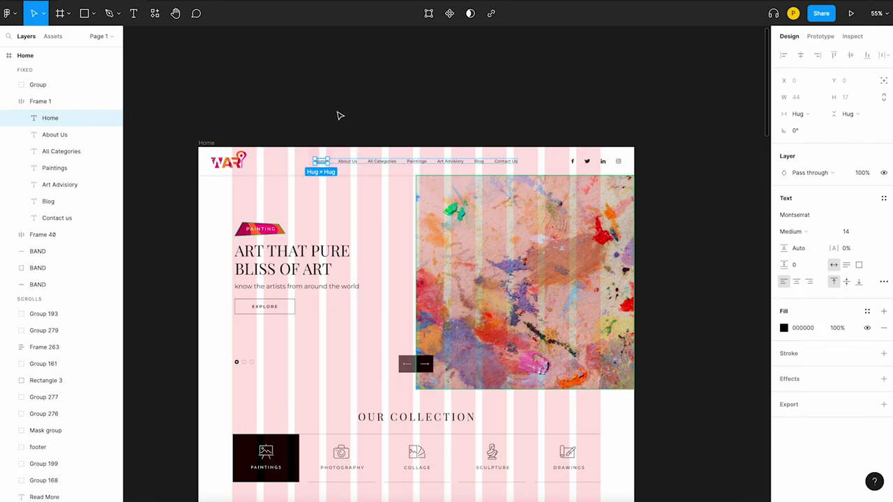
click(298, 145)
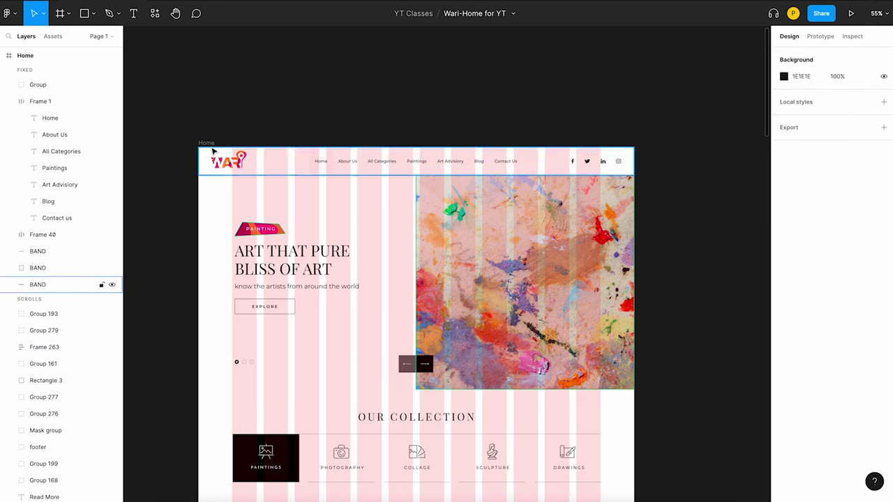
click(261, 174)
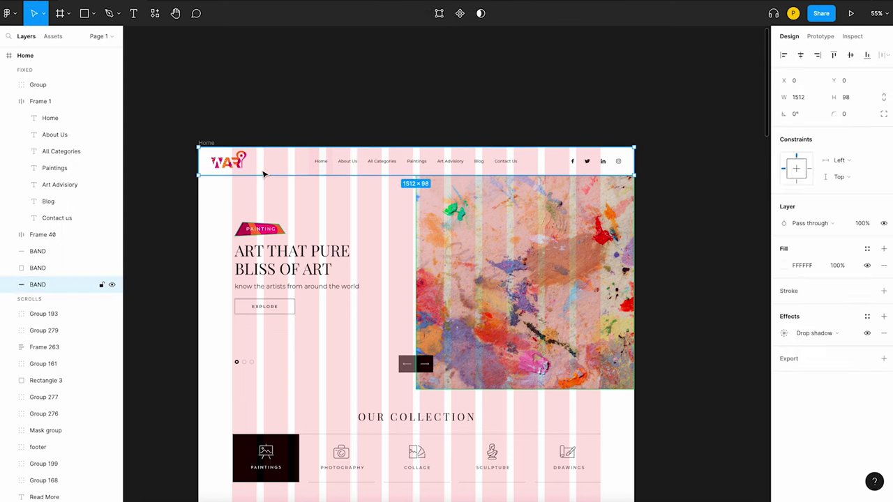
click(206, 143)
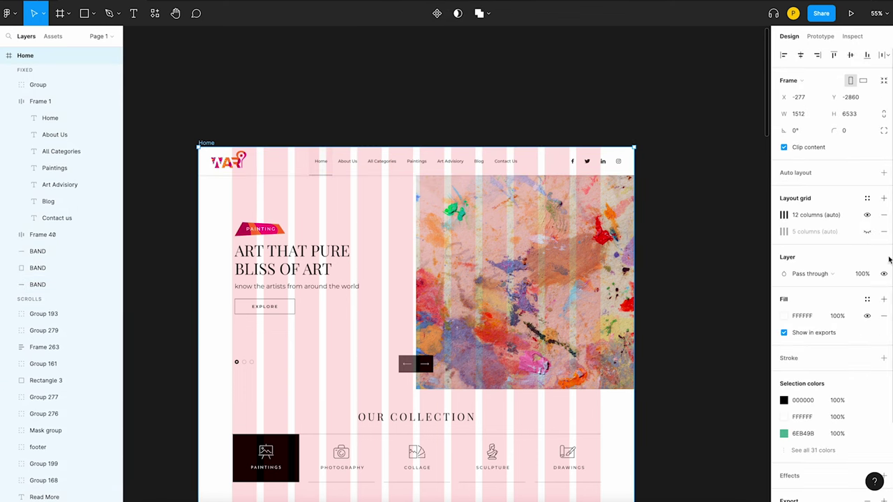
click(867, 214)
scroll(417, 102, up, 1)
scroll(388, 141, up, 3)
Step: Draw a wide rectangle above the home page with a white FFFFFF fill
click(388, 141)
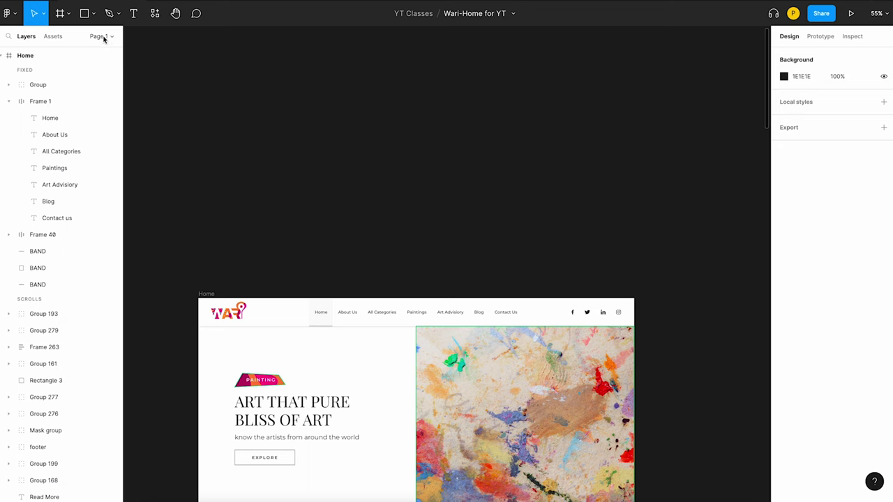
click(83, 14)
mouse_move(198, 199)
mouse_down()
mouse_move(588, 247)
mouse_move(641, 231)
mouse_up()
click(783, 201)
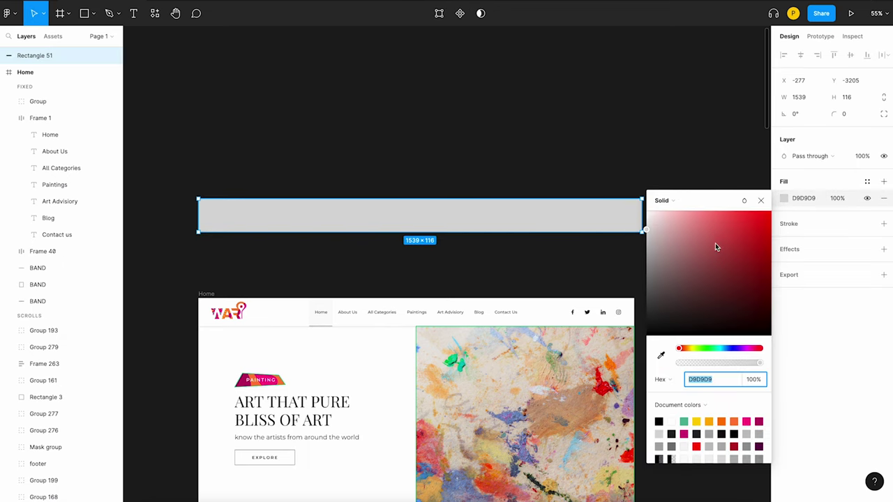
text(FFFFFF)
key(Return)
click(351, 109)
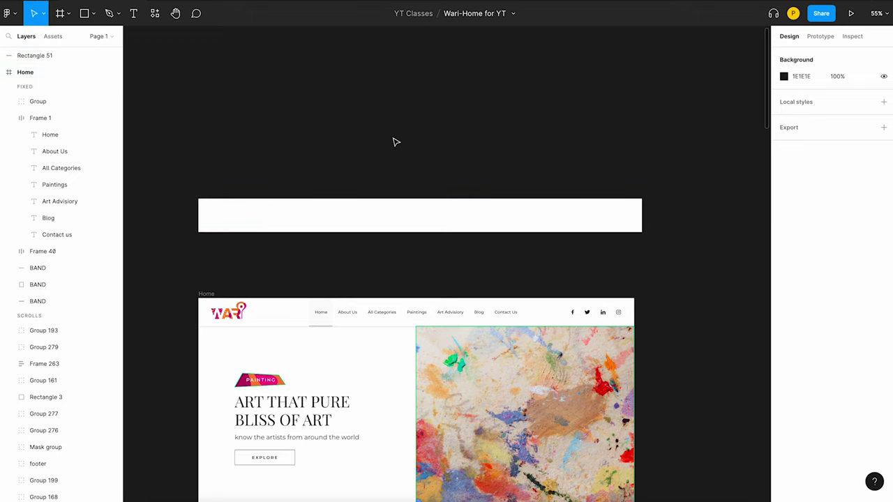
Step: Add a 'Home' text label on the bar, copy it to the right, and select both
key(t)
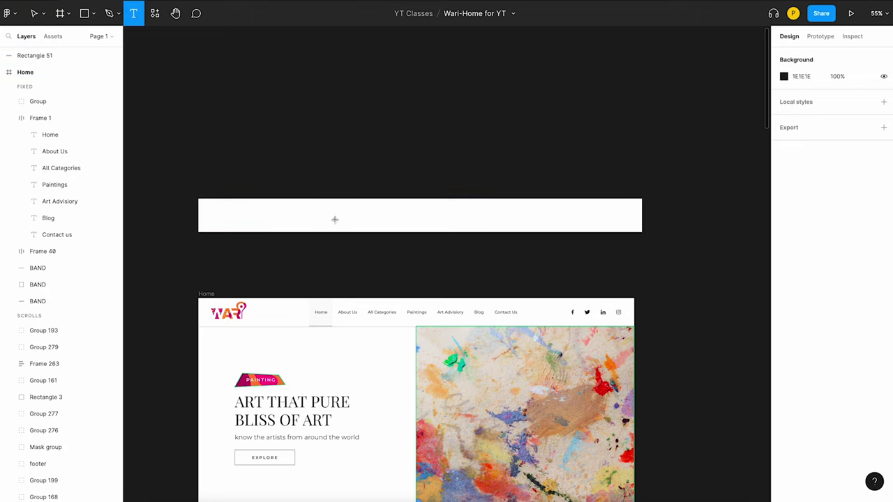
click(335, 216)
text(Home)
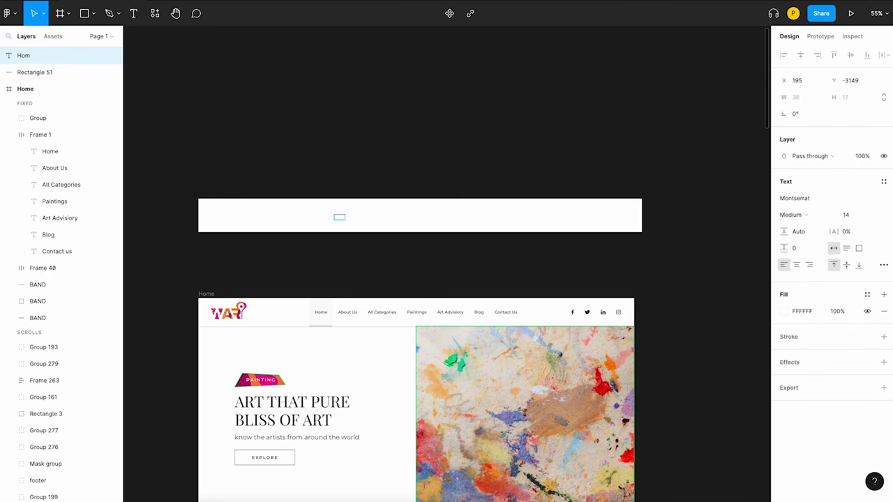
key(Escape)
key(Escape)
drag(343, 219, 373, 219)
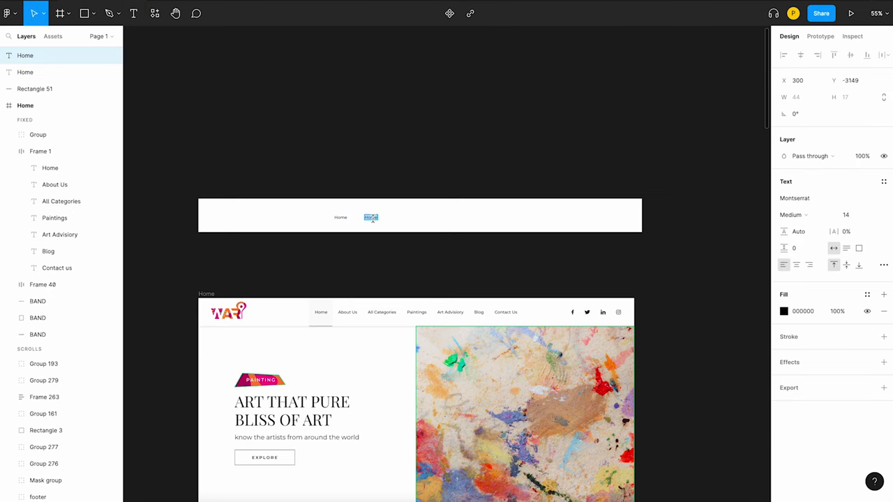
click(388, 127)
scroll(367, 222, up, 3)
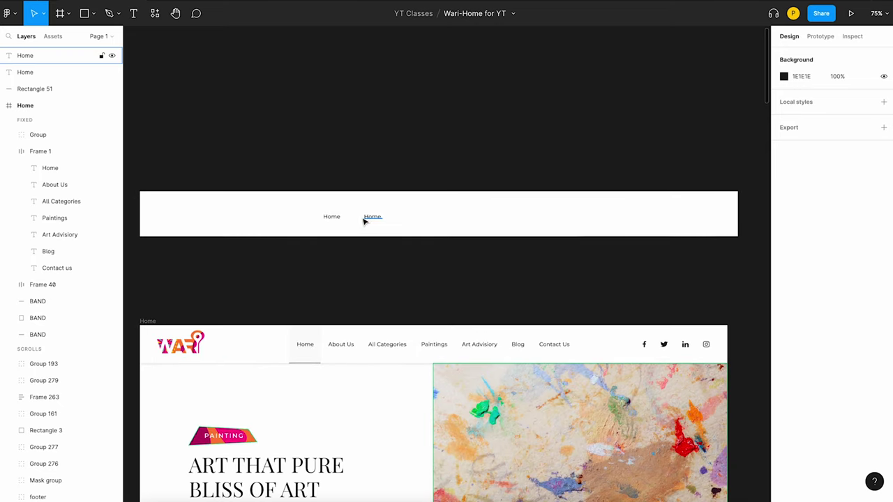
click(367, 219)
shift+click(333, 220)
Step: Duplicate Home into five labels, wrap them in auto layout with Shift+A, and adjust item spacing
key(Escape)
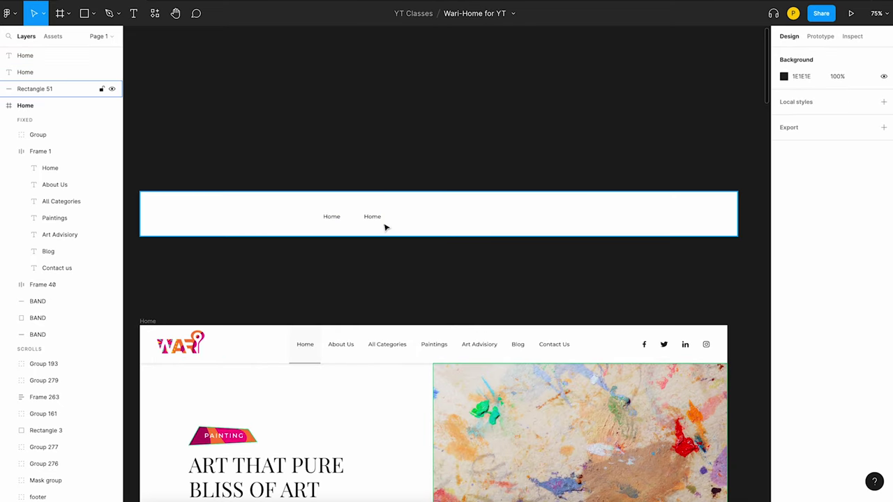
mouse_move(379, 222)
mouse_down()
mouse_move(417, 227)
mouse_move(468, 218)
mouse_move(513, 236)
mouse_up()
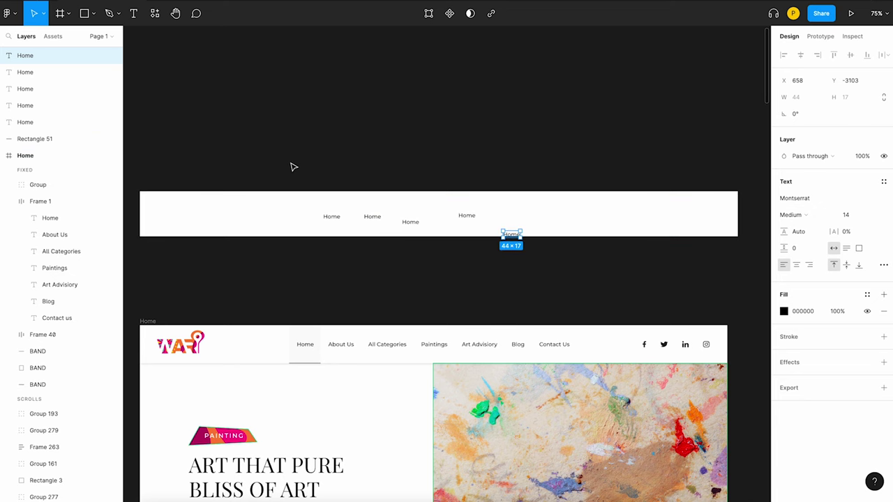
drag(290, 164, 570, 267)
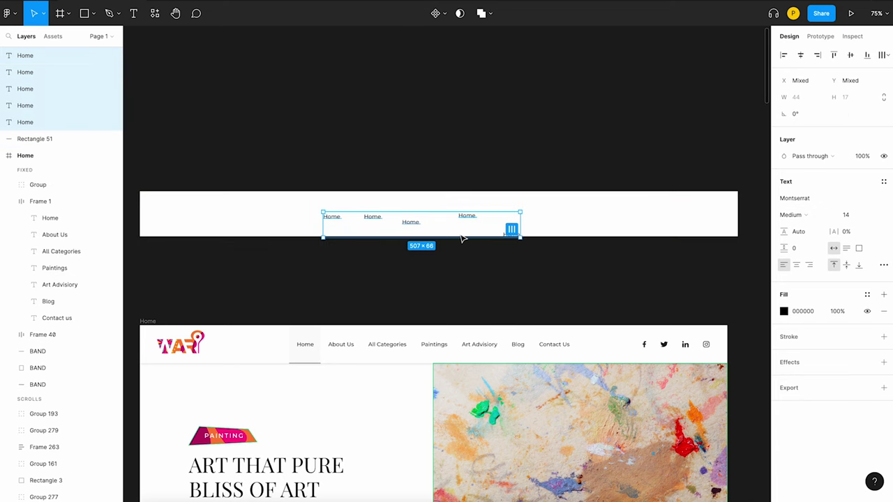
key(shift+a)
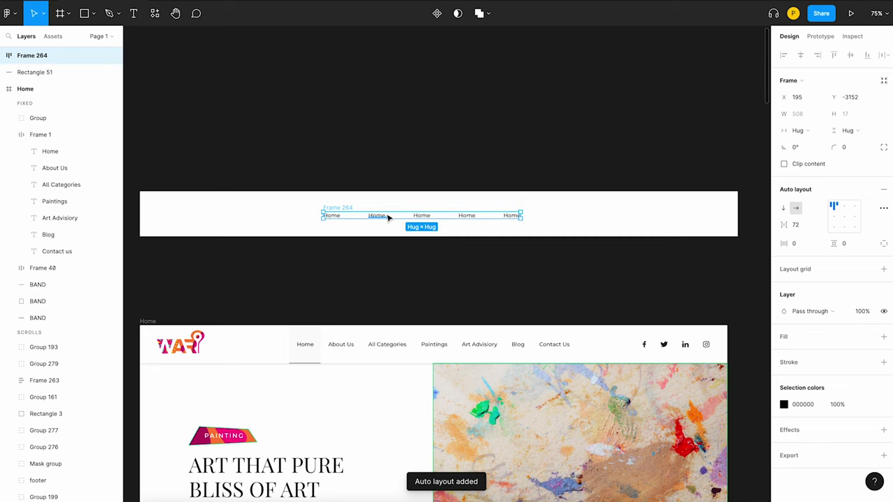
drag(785, 226, 787, 225)
click(345, 157)
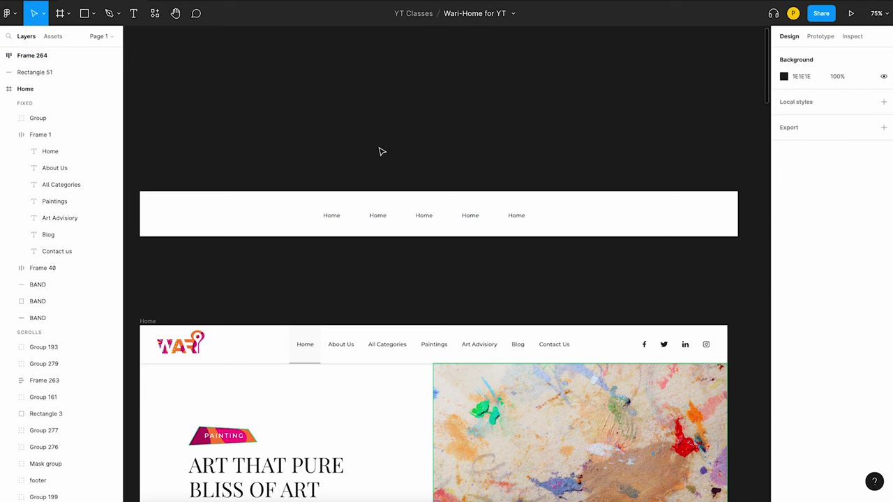
click(646, 348)
double_click(649, 349)
click(688, 299)
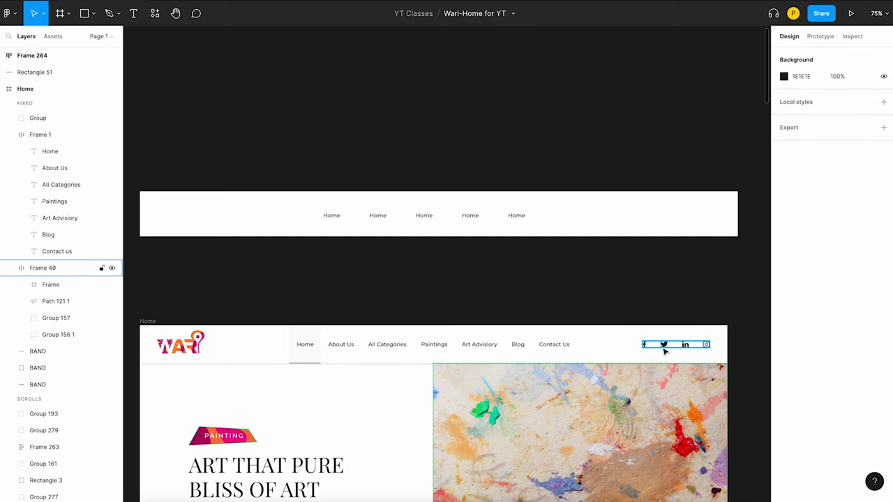
click(669, 349)
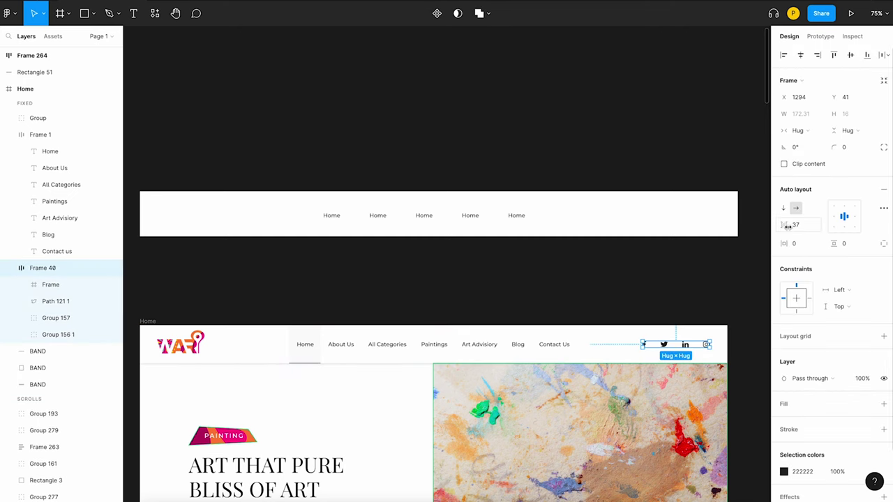
click(523, 173)
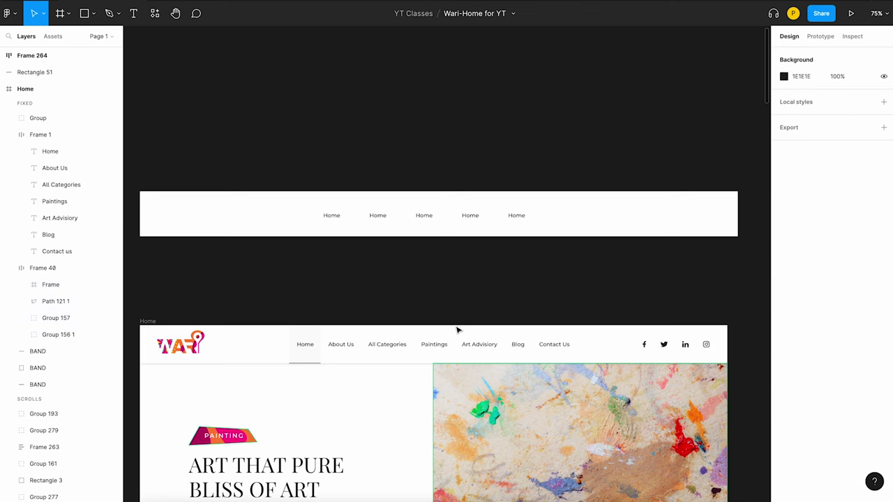
scroll(457, 330, down, 3)
click(607, 218)
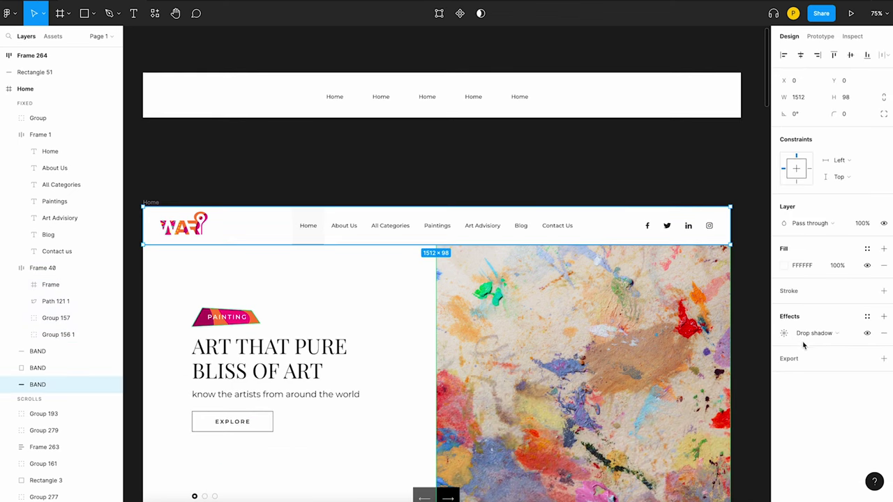
click(551, 104)
mouse_move(552, 104)
mouse_down()
mouse_move(616, 149)
mouse_move(600, 118)
mouse_up()
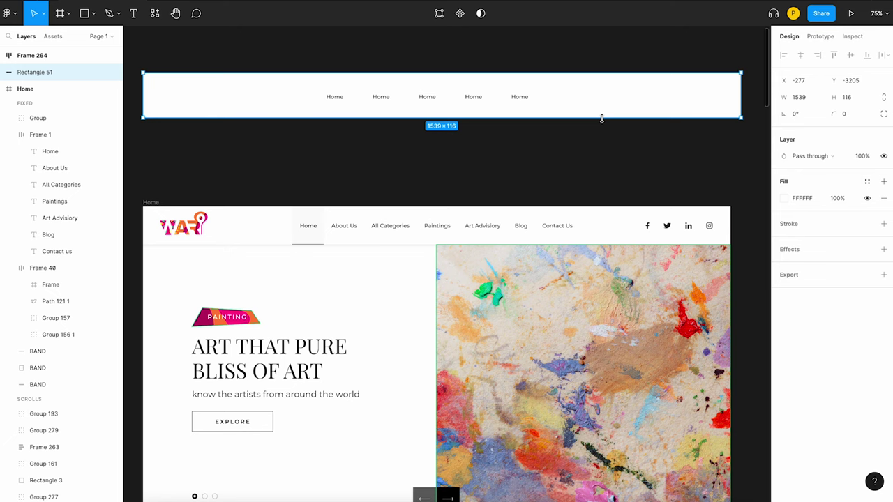
click(804, 251)
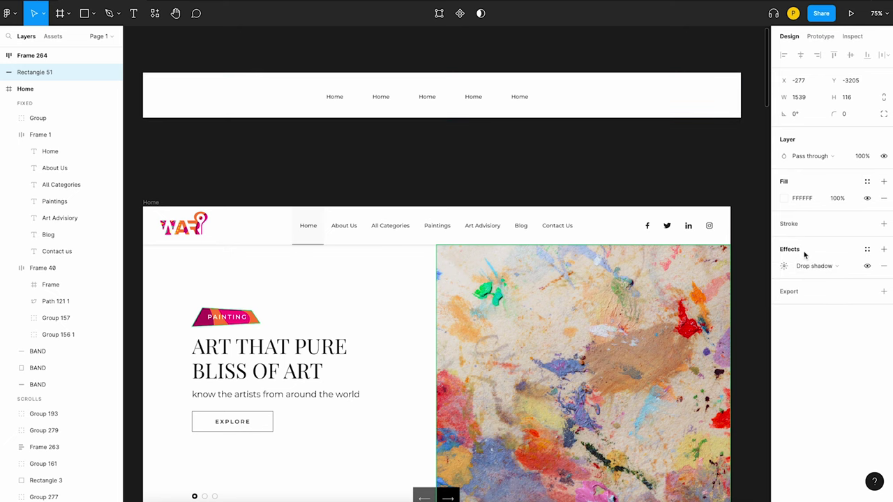
key(ctrl+z)
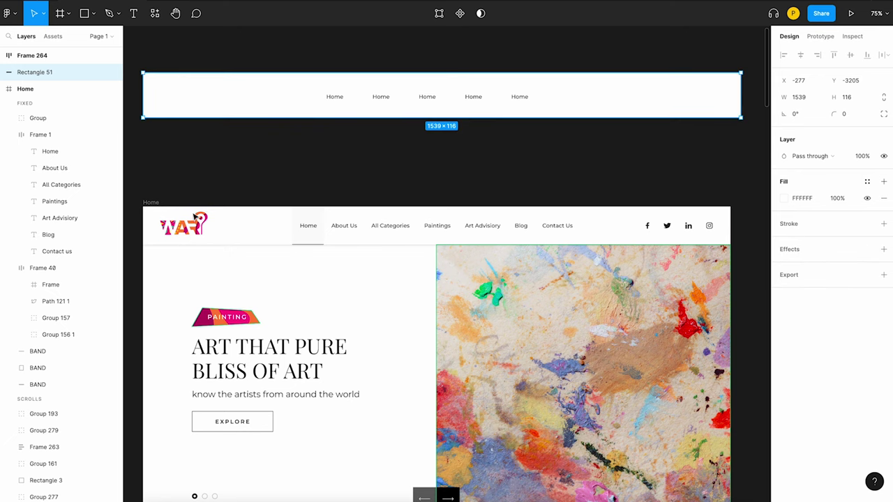
click(440, 163)
scroll(405, 203, down, 3)
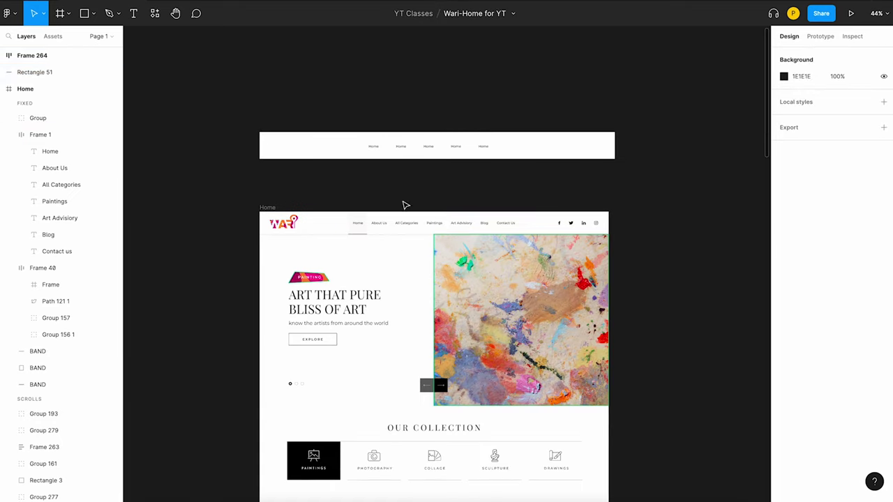
scroll(404, 202, up, 2)
scroll(485, 308, up, 1)
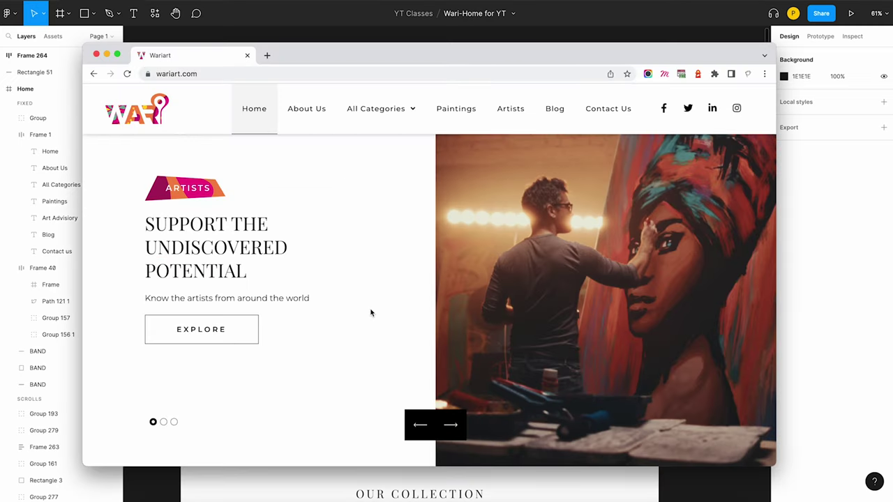
Step: Toggle wariart.com's hero slider between slides, ending on Painting, then close Chrome
scroll(370, 314, down, 2)
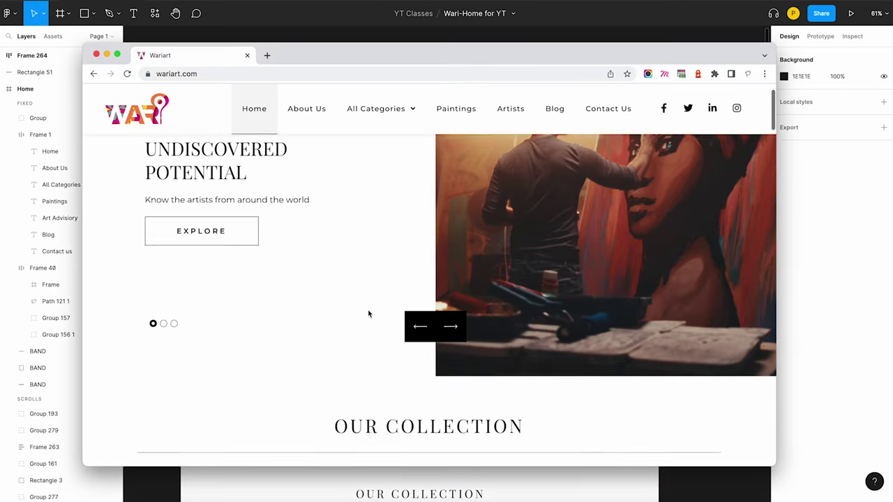
scroll(367, 313, down, 3)
scroll(367, 313, down, 1)
scroll(515, 275, up, 3)
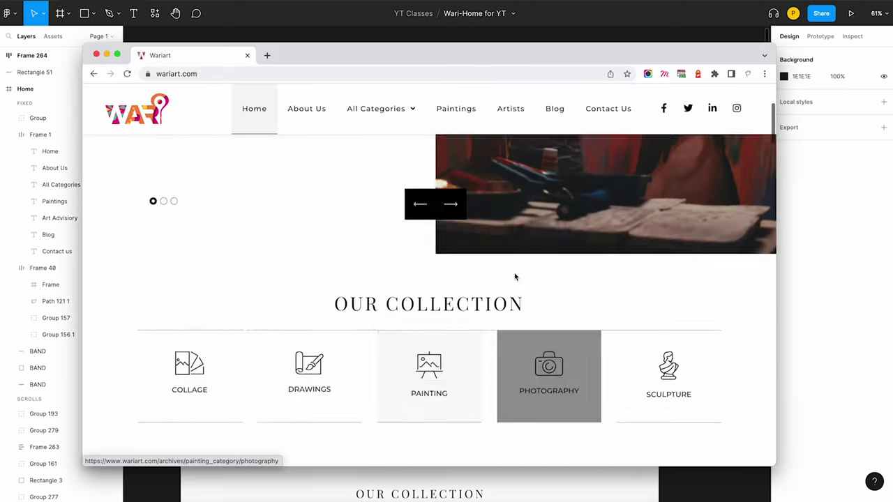
scroll(373, 297, up, 3)
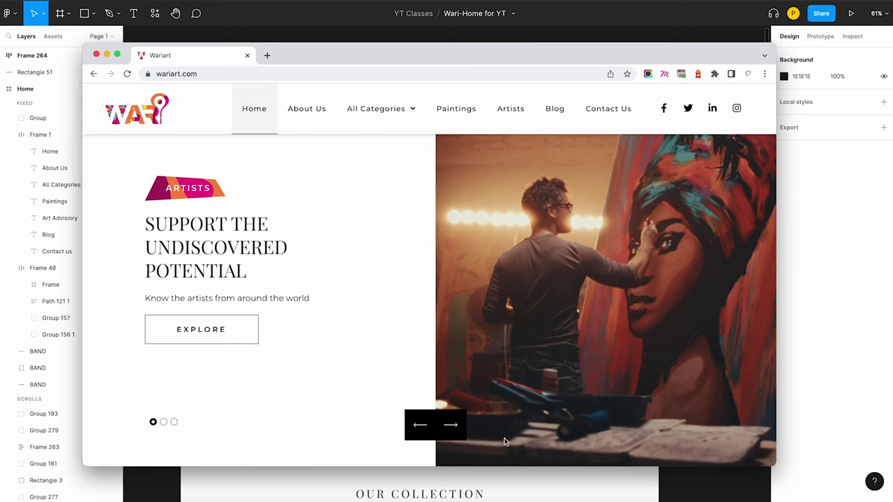
click(453, 427)
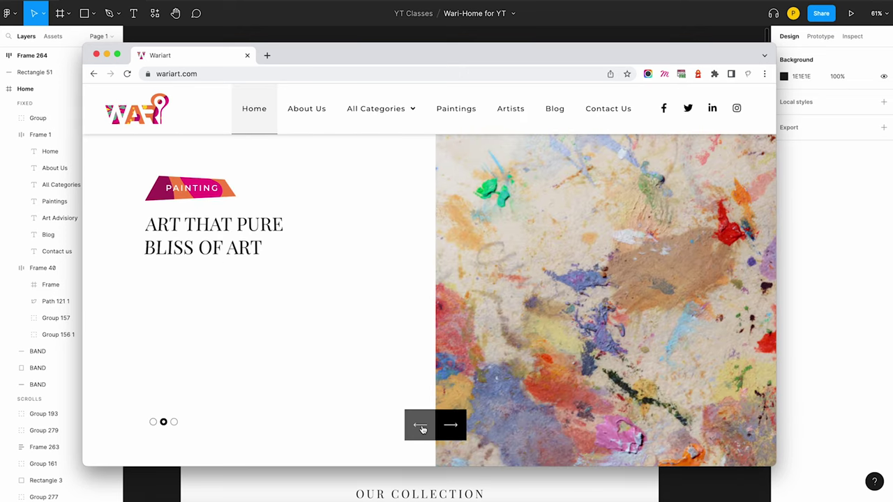
click(422, 429)
click(450, 429)
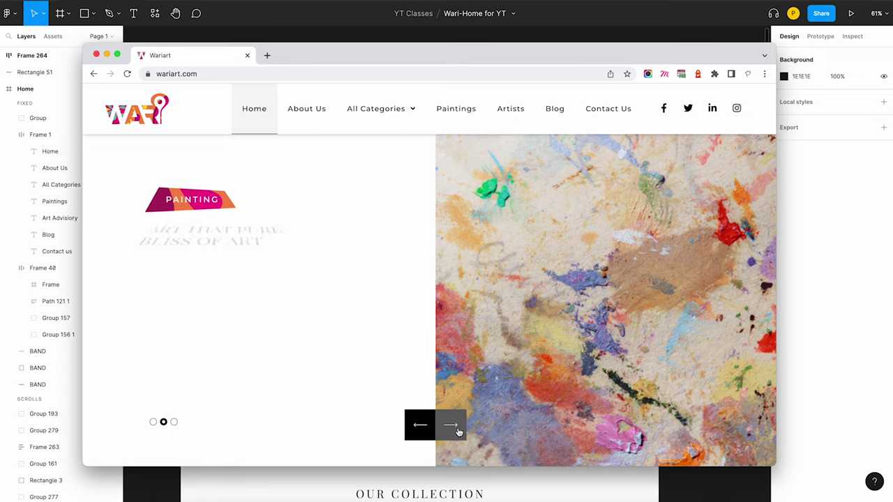
click(422, 429)
click(450, 429)
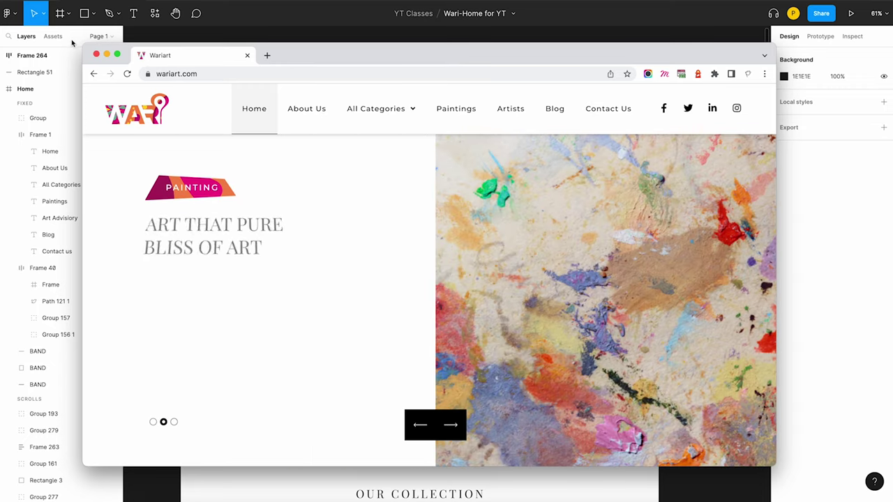
click(96, 54)
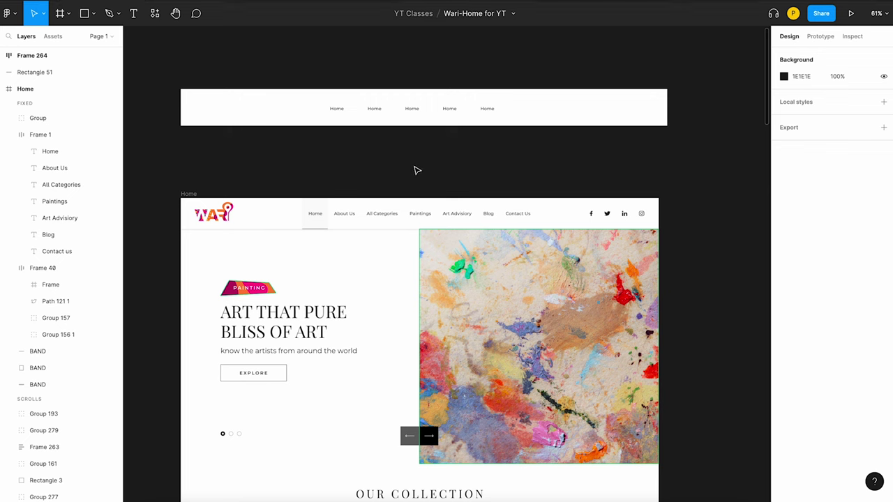
double_click(433, 256)
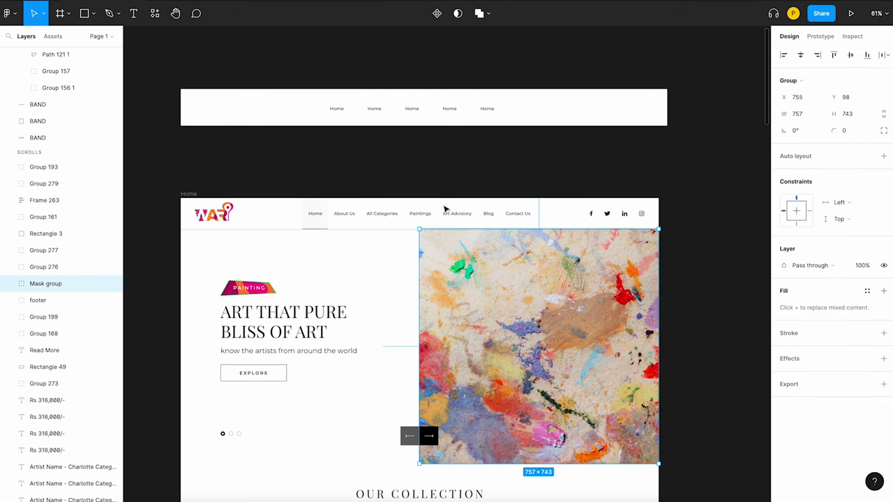
click(428, 435)
scroll(422, 434, up, 3)
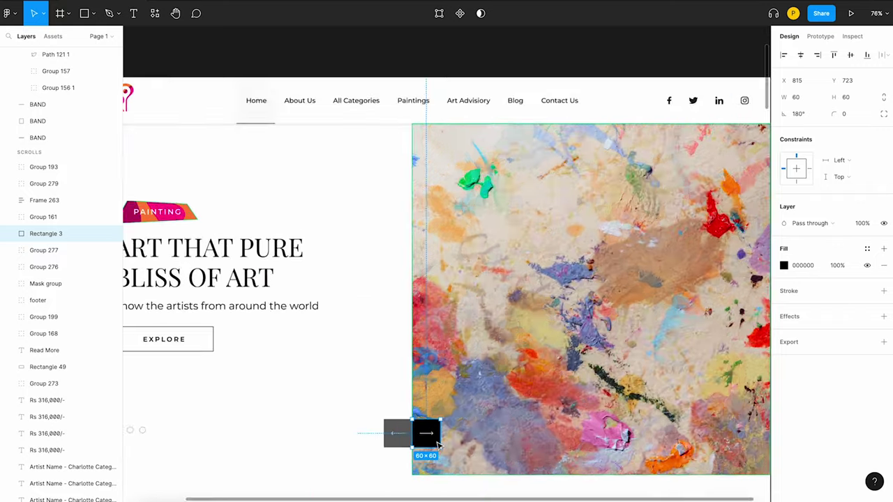
scroll(419, 434, up, 2)
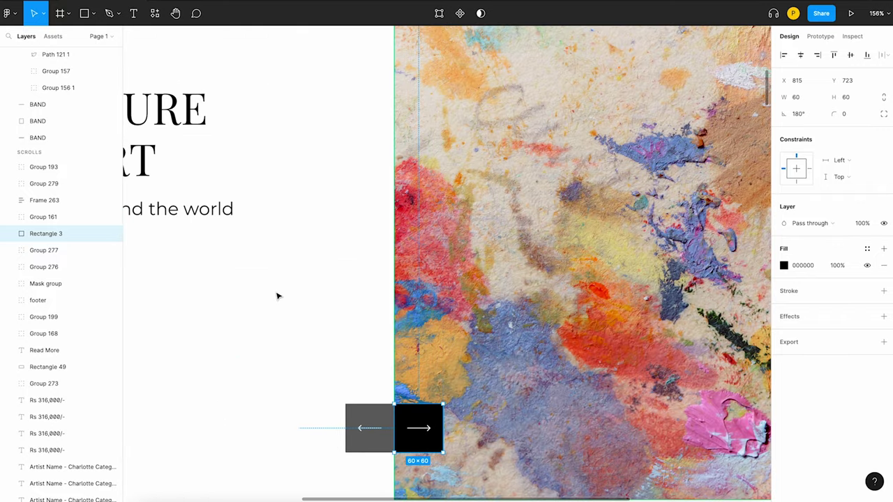
scroll(282, 294, down, 2)
scroll(283, 294, down, 2)
scroll(305, 277, down, 2)
scroll(349, 210, up, 2)
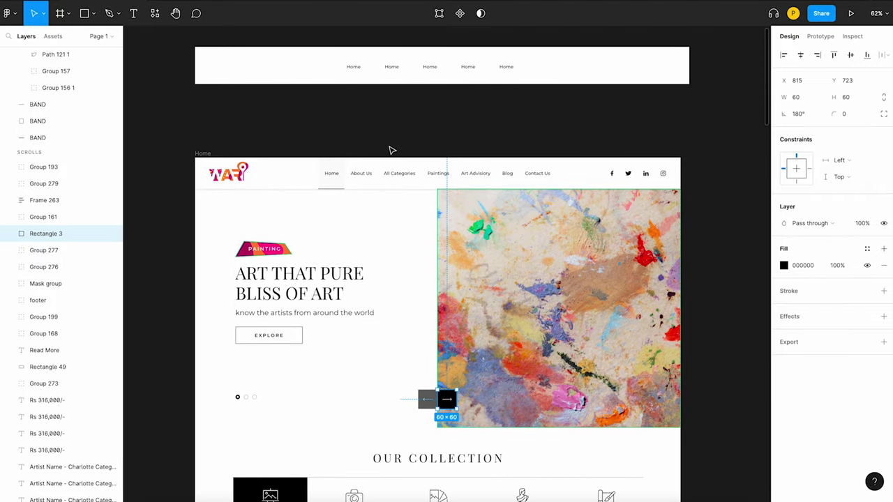
click(386, 125)
scroll(502, 244, up, 2)
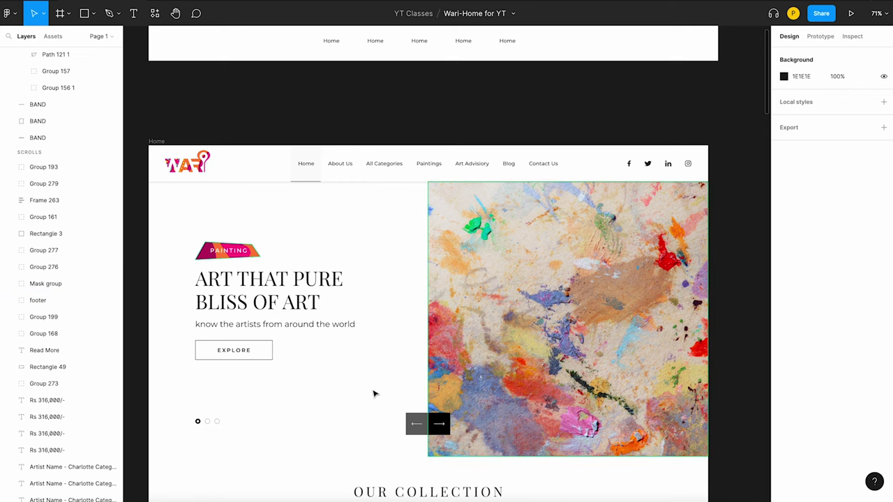
click(388, 418)
ctrl+scroll(367, 377, up, 5)
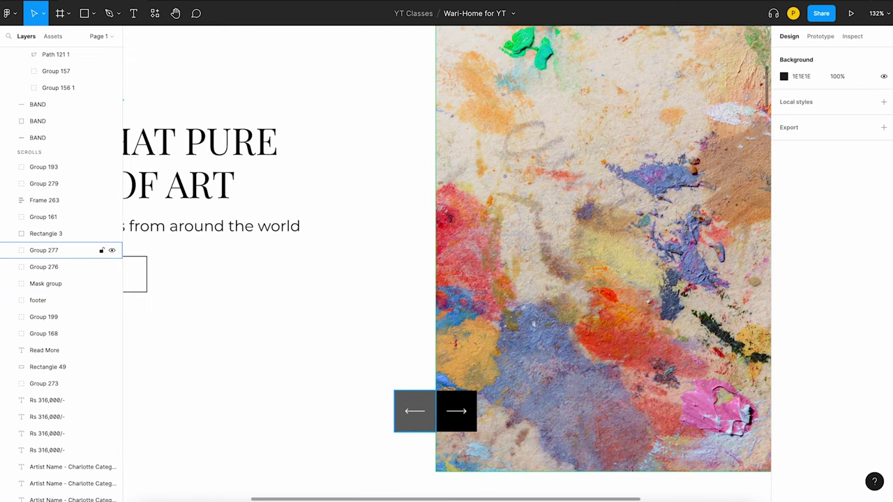
ctrl+scroll(446, 427, down, 3)
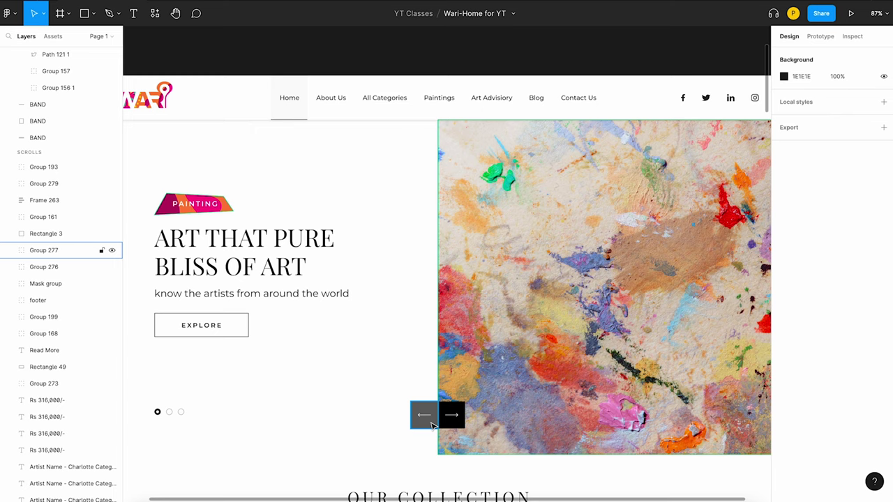
scroll(432, 426, down, 5)
scroll(432, 426, up, 4)
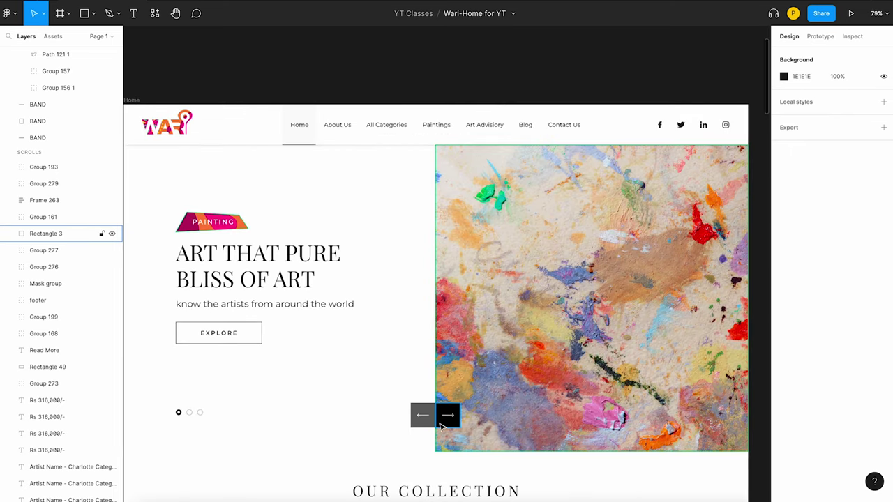
scroll(343, 395, down, 2)
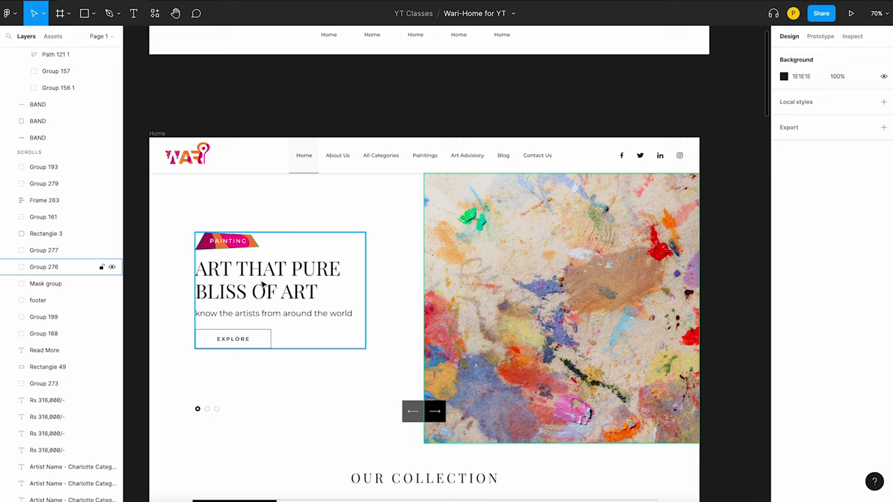
click(269, 267)
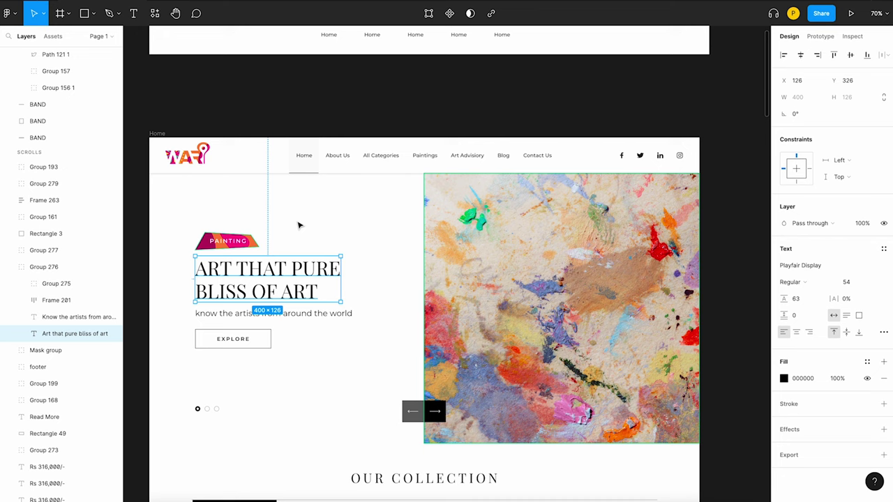
click(307, 318)
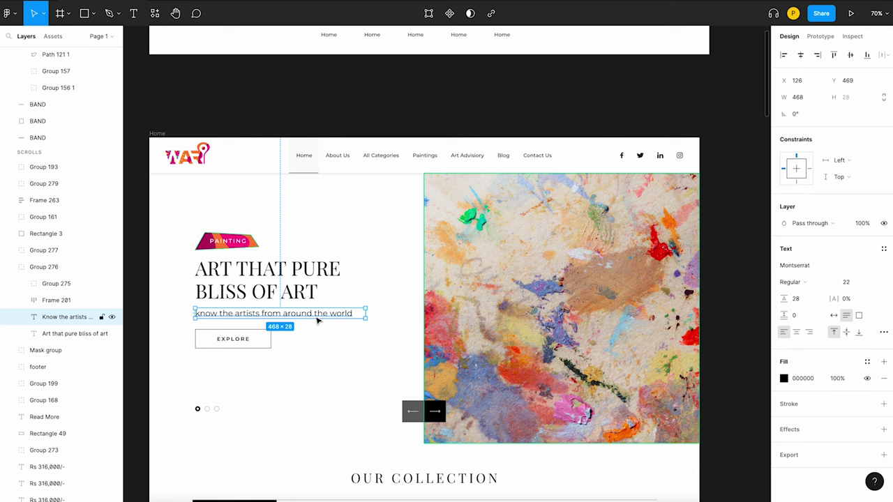
click(290, 217)
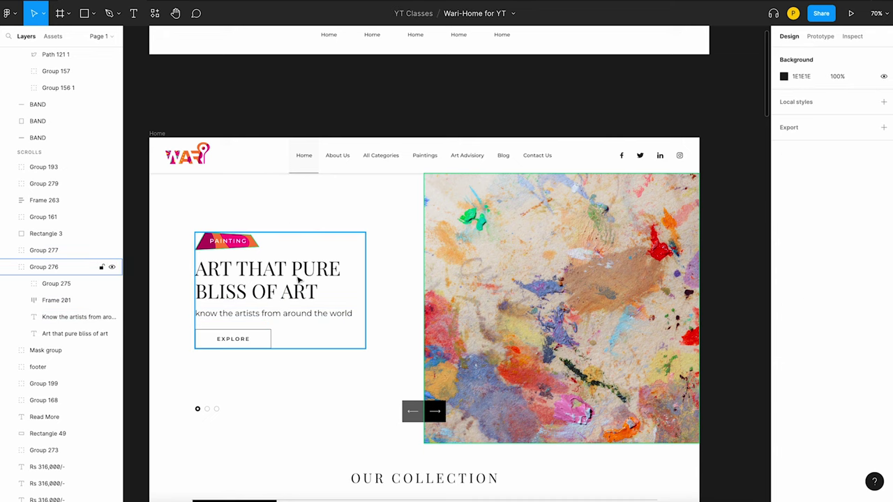
double_click(243, 341)
double_click(244, 342)
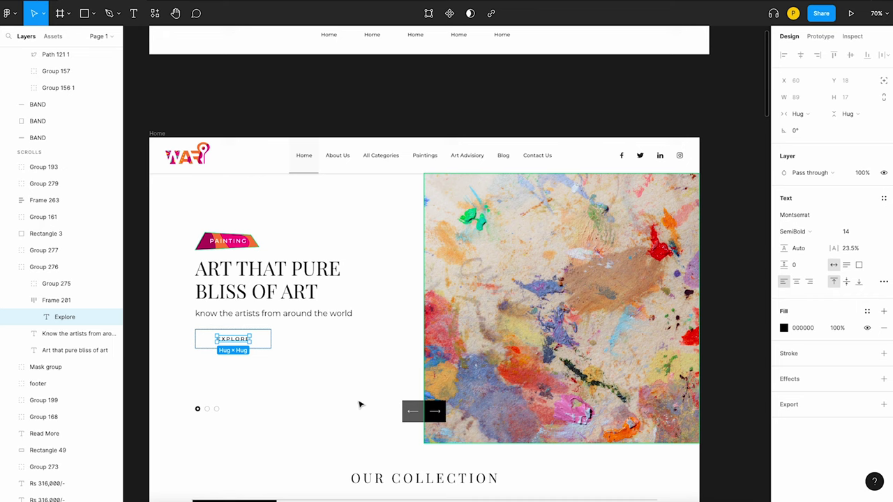
click(197, 423)
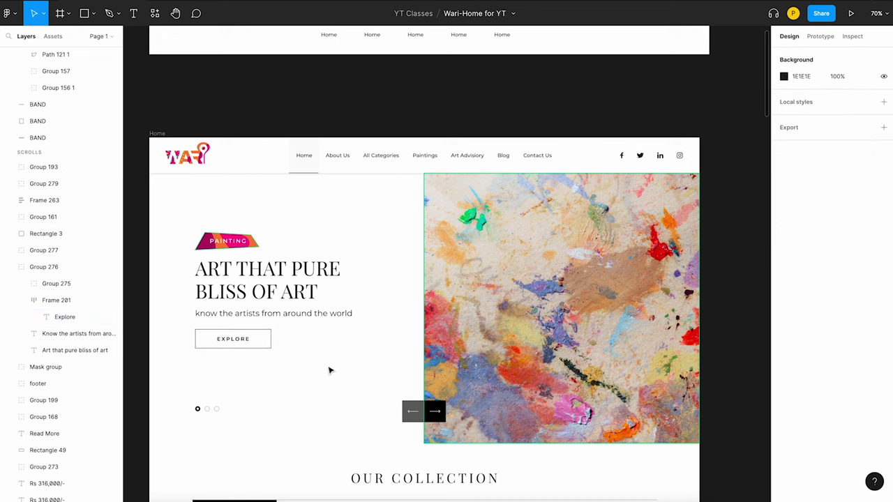
double_click(255, 248)
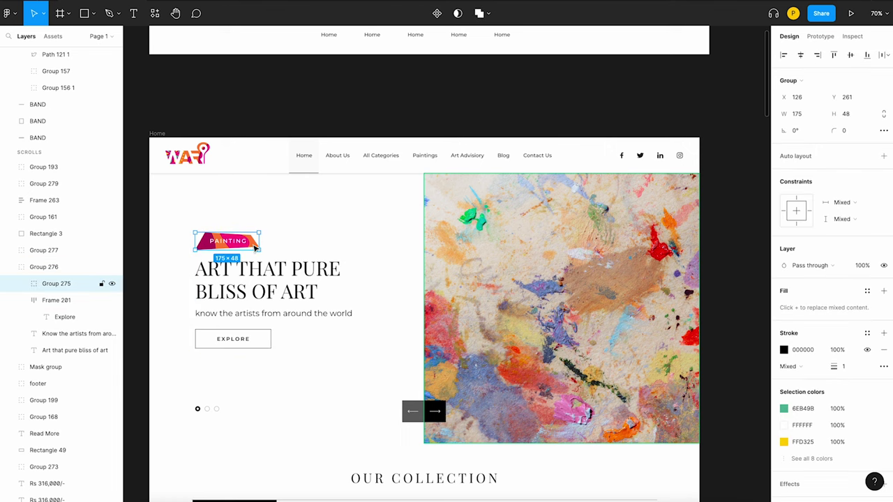
scroll(254, 247, up, 5)
scroll(224, 249, up, 5)
double_click(383, 240)
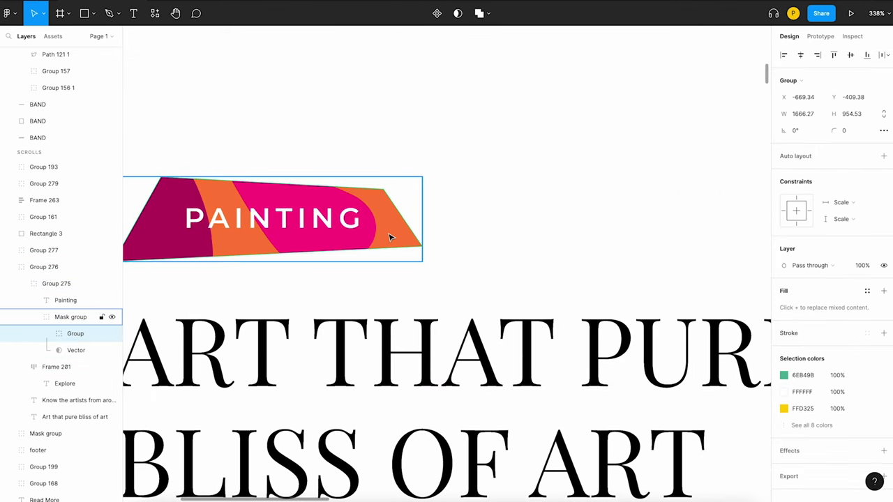
scroll(225, 168, down, 10)
click(189, 114)
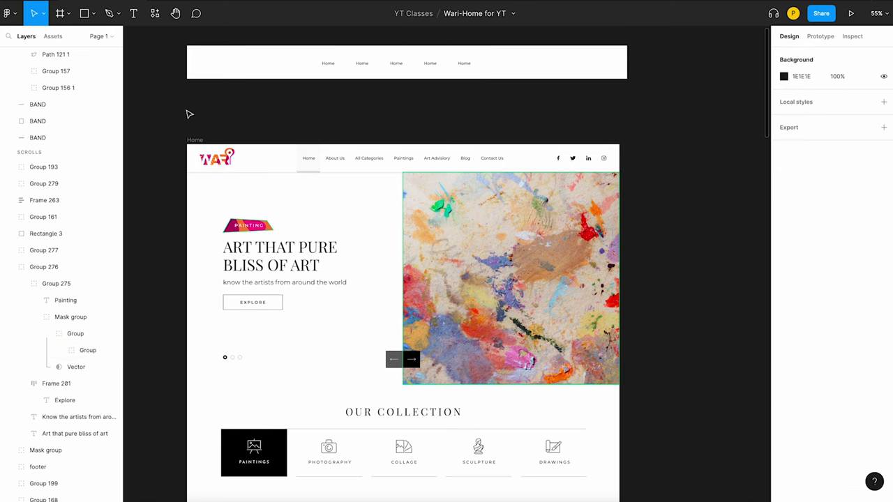
scroll(219, 159, up, 3)
click(274, 265)
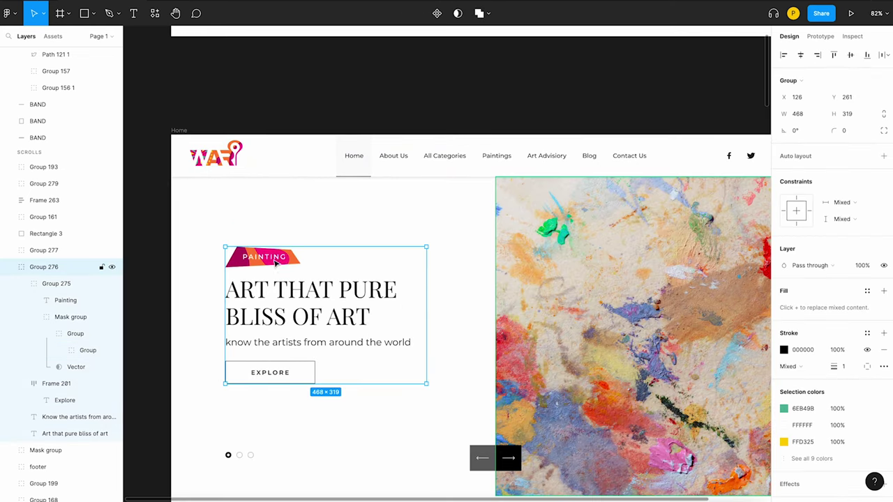
click(332, 235)
scroll(332, 234, down, 3)
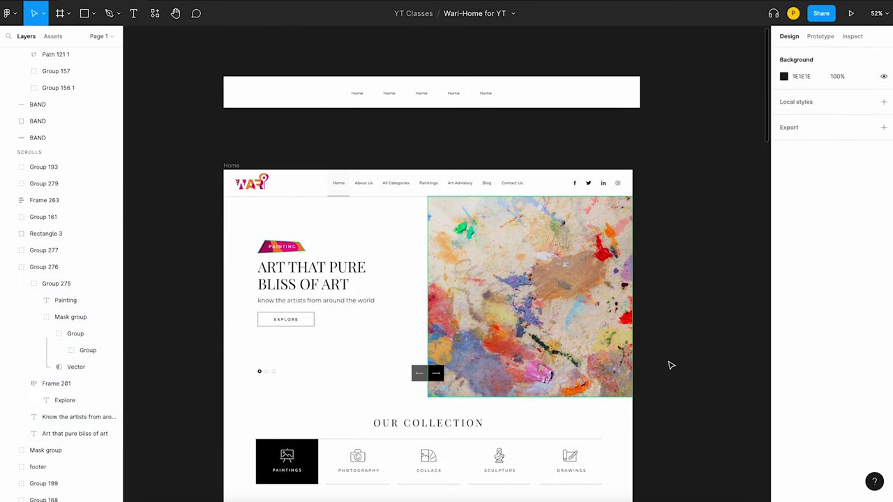
scroll(588, 324, down, 1)
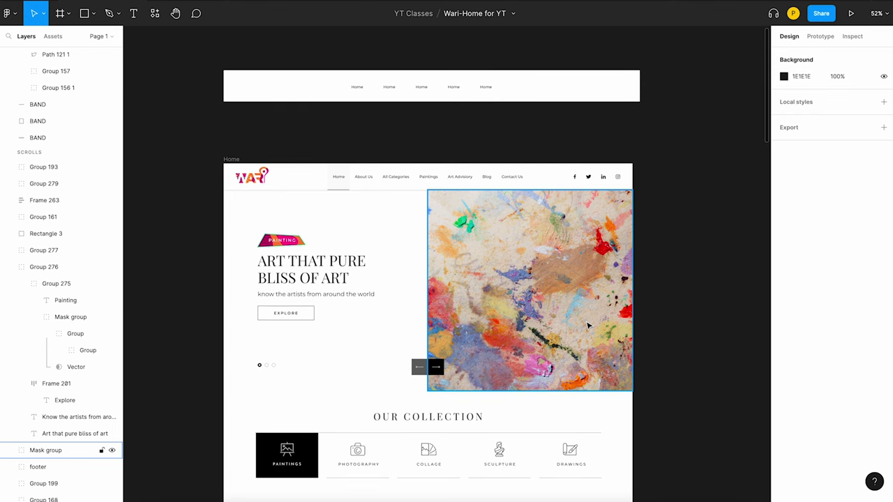
scroll(498, 314, down, 5)
scroll(498, 316, up, 4)
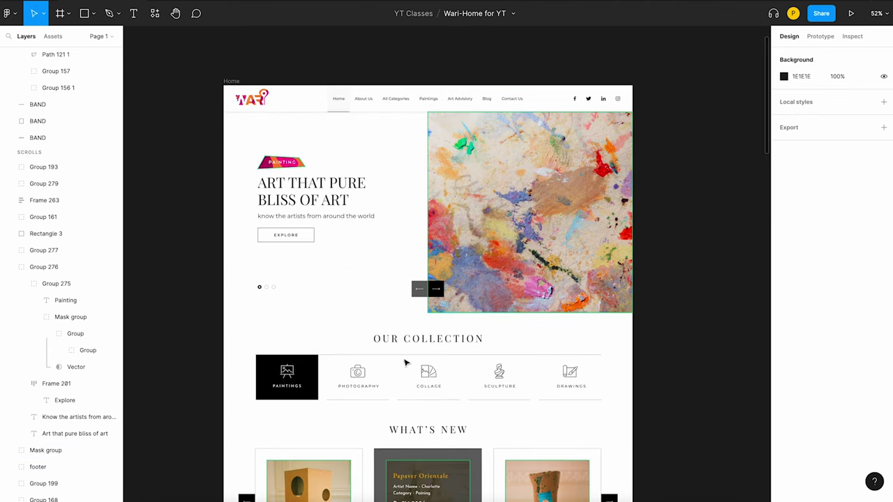
scroll(359, 330, up, 3)
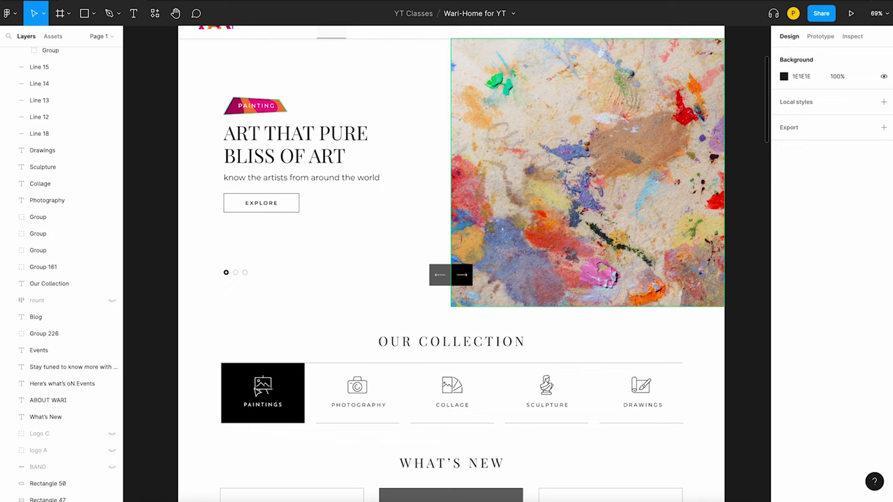
scroll(630, 402, up, 5)
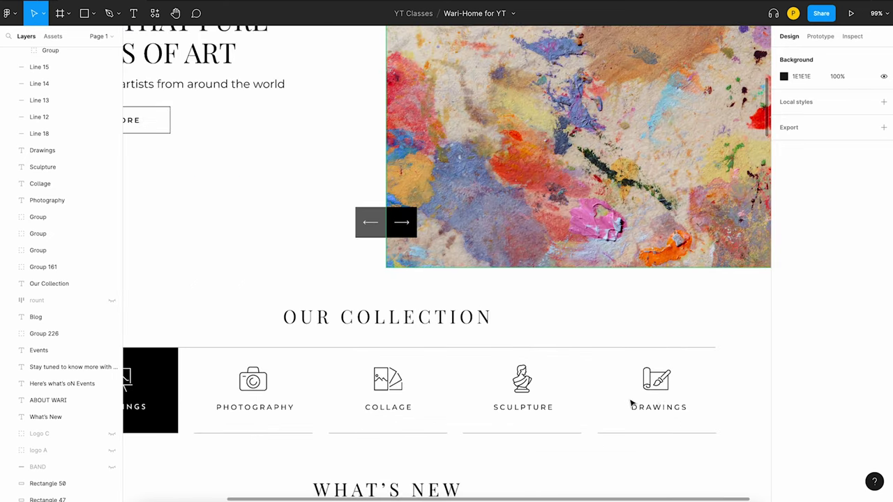
scroll(698, 395, up, 5)
scroll(635, 379, down, 3)
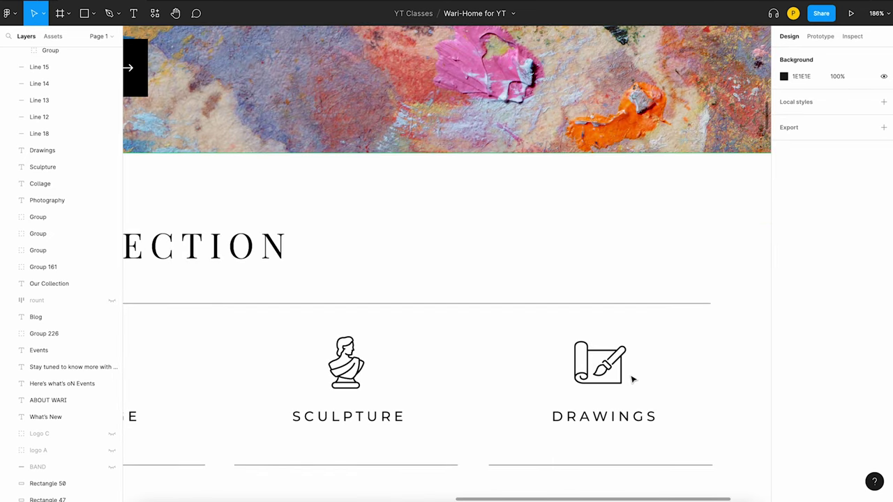
scroll(620, 369, up, 5)
click(621, 361)
scroll(621, 361, down, 5)
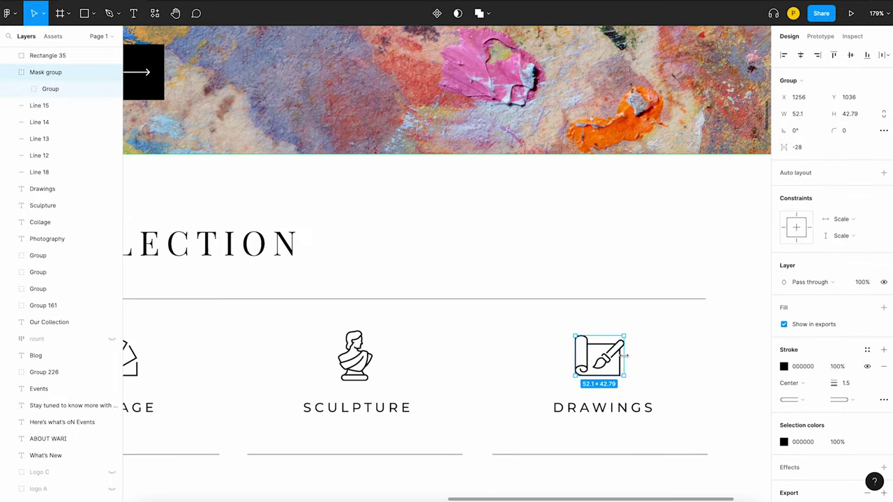
scroll(474, 378, down, 3)
drag(608, 352, 204, 377)
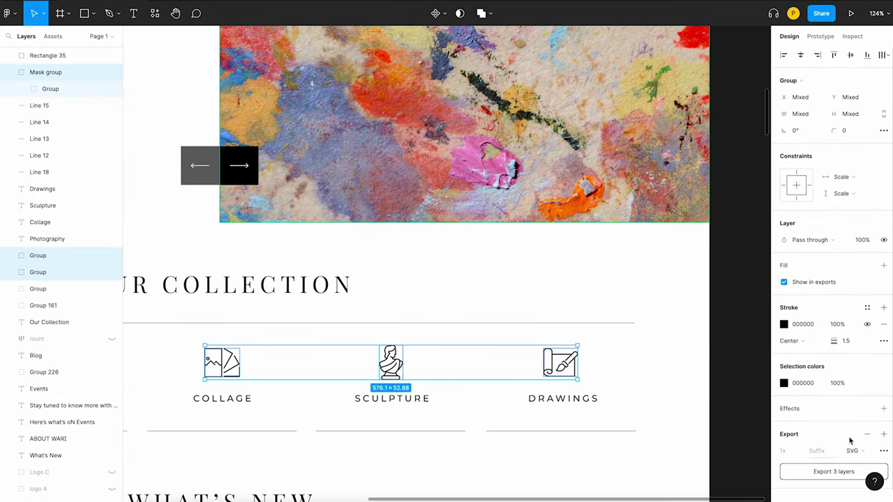
click(849, 344)
text(1)
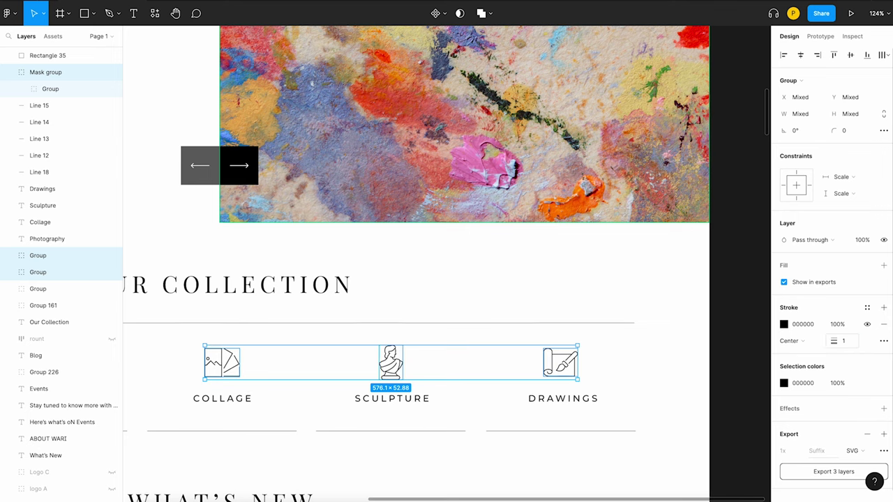
click(510, 291)
scroll(510, 291, down, 3)
scroll(510, 291, left, 2)
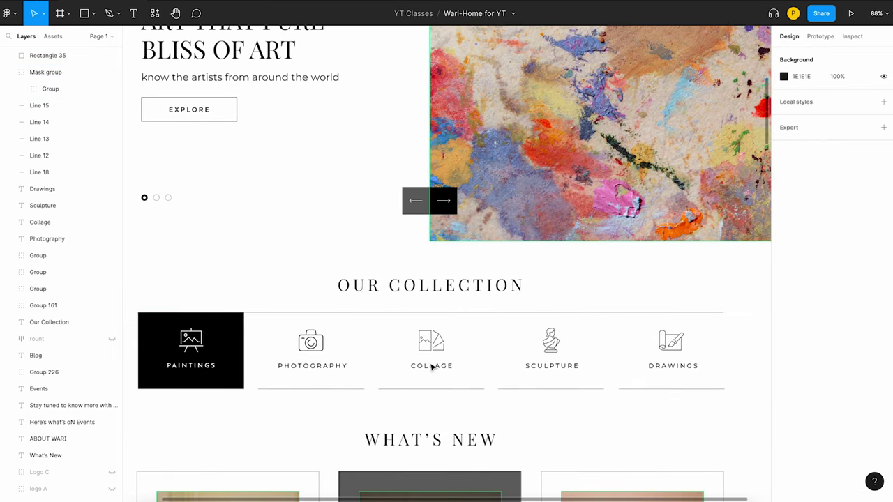
click(606, 286)
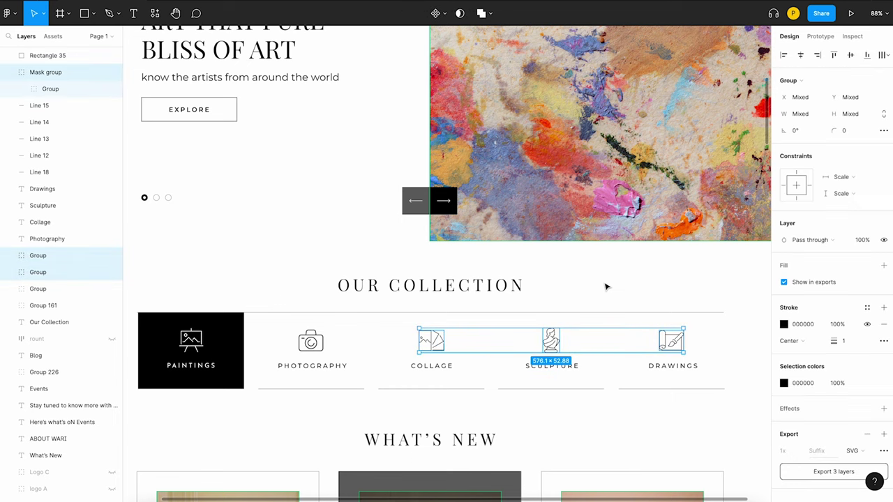
key(Escape)
click(562, 326)
key(Escape)
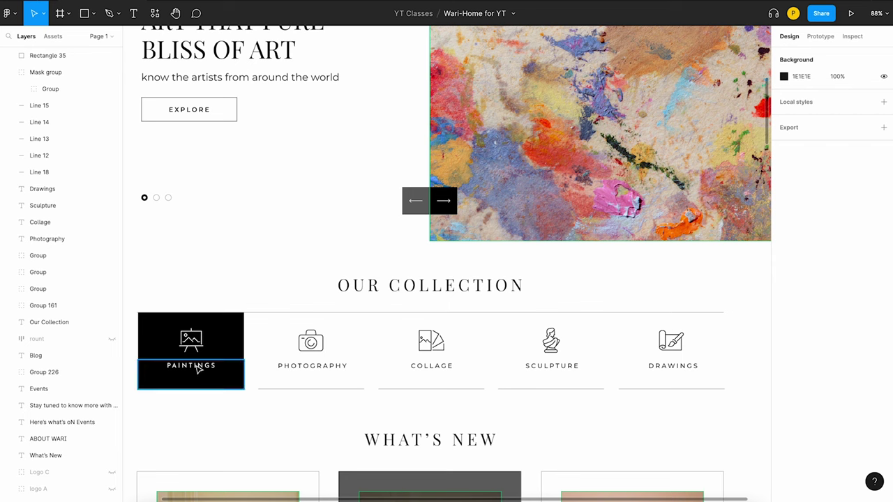
click(298, 371)
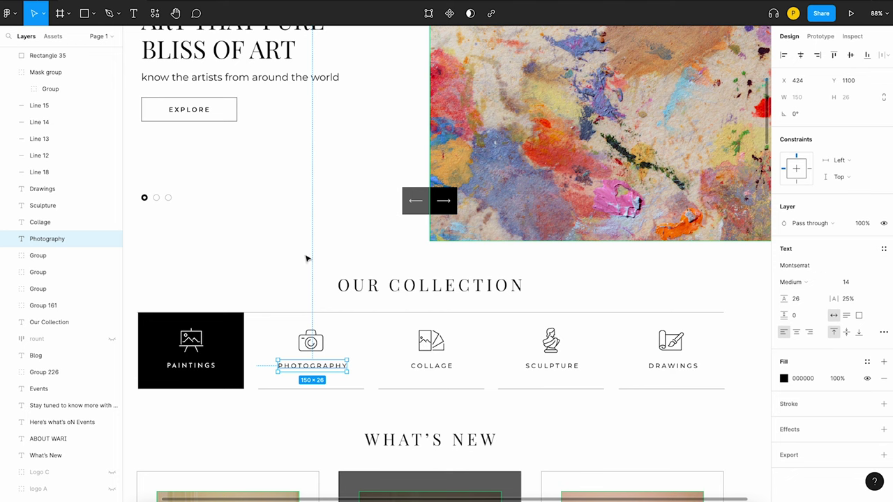
click(309, 283)
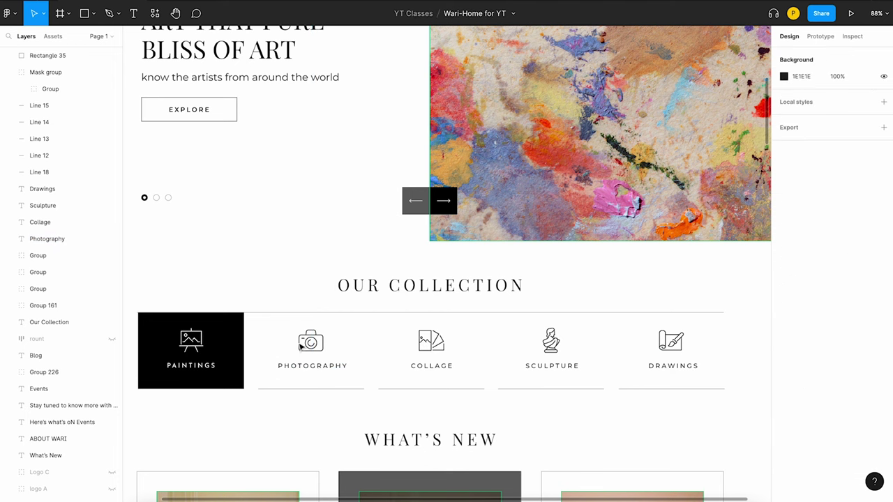
click(309, 370)
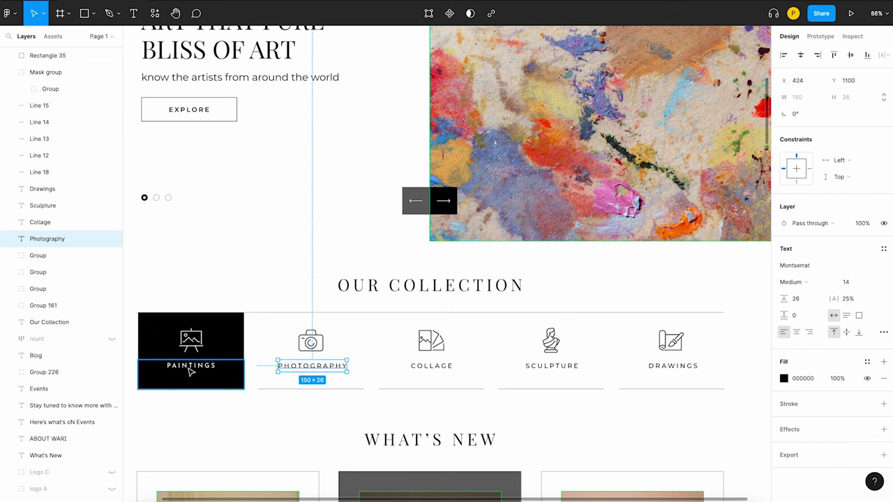
click(230, 321)
key(Escape)
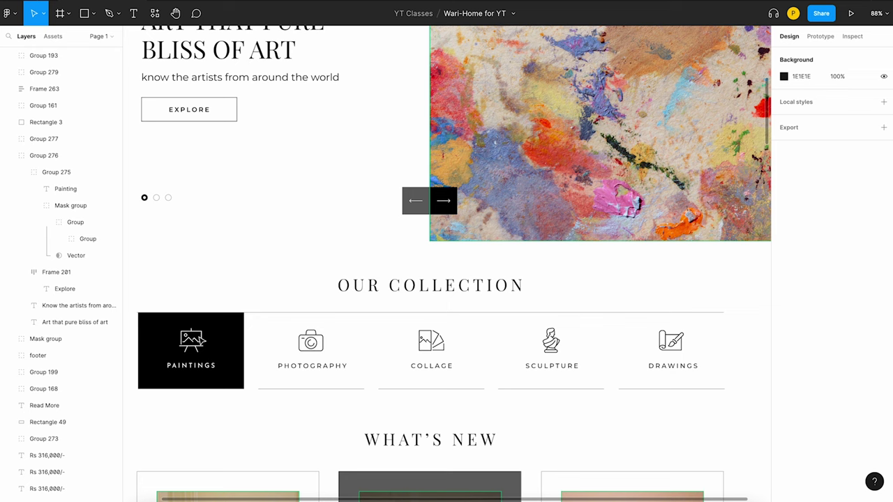
click(201, 339)
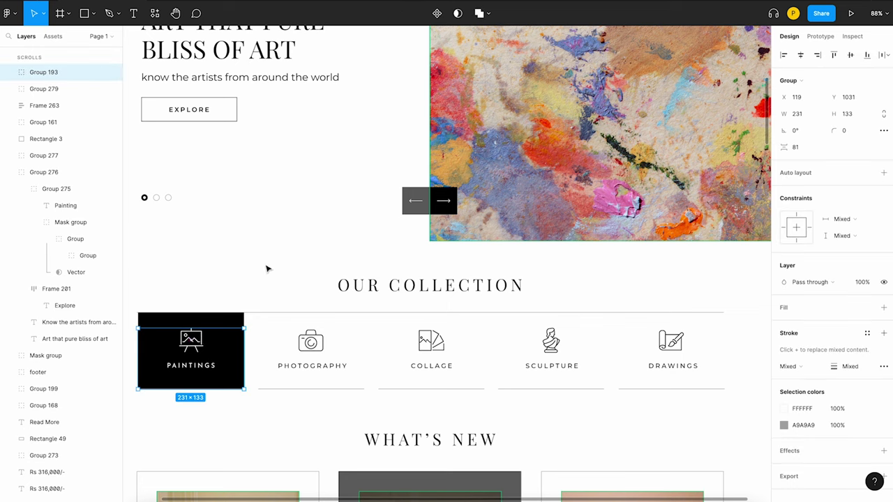
Step: Select the Home frame and make its 5-column layout grid visible
key(Escape)
scroll(265, 267, down, 3)
scroll(262, 265, down, 2)
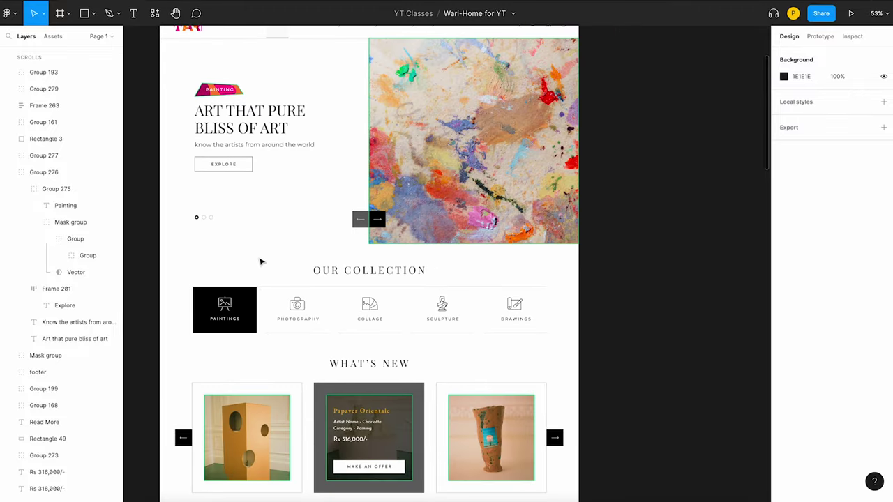
scroll(259, 262, up, 2)
scroll(265, 258, left, 1)
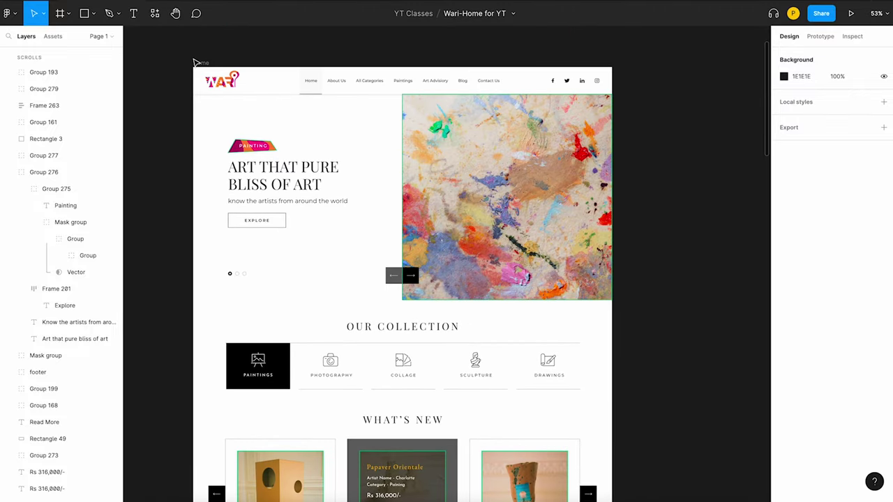
click(197, 62)
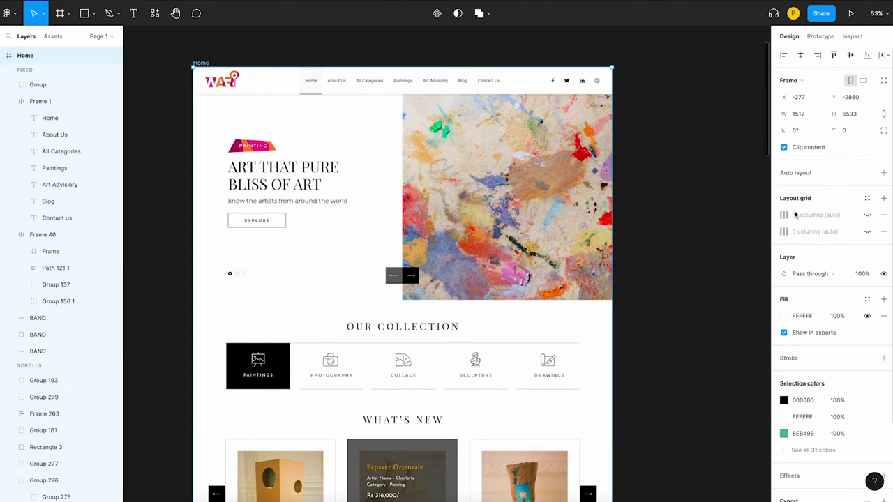
click(867, 231)
scroll(312, 376, up, 3)
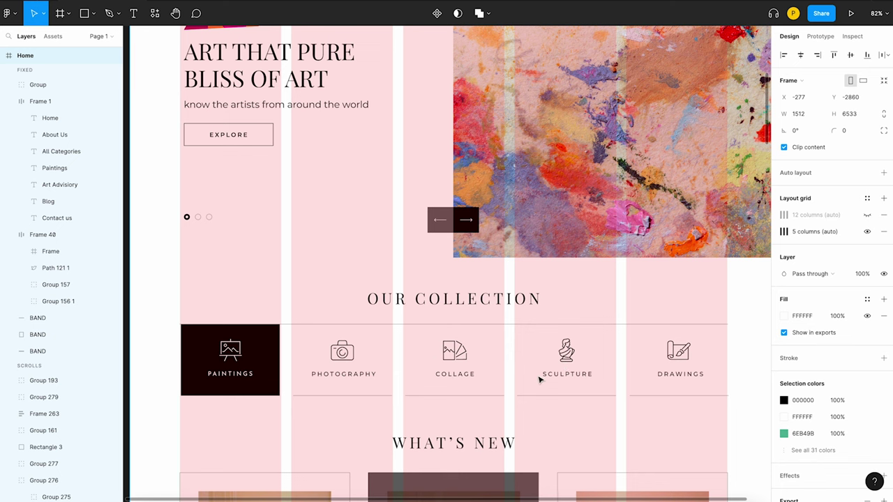
scroll(676, 372, right, 1)
scroll(489, 370, down, 3)
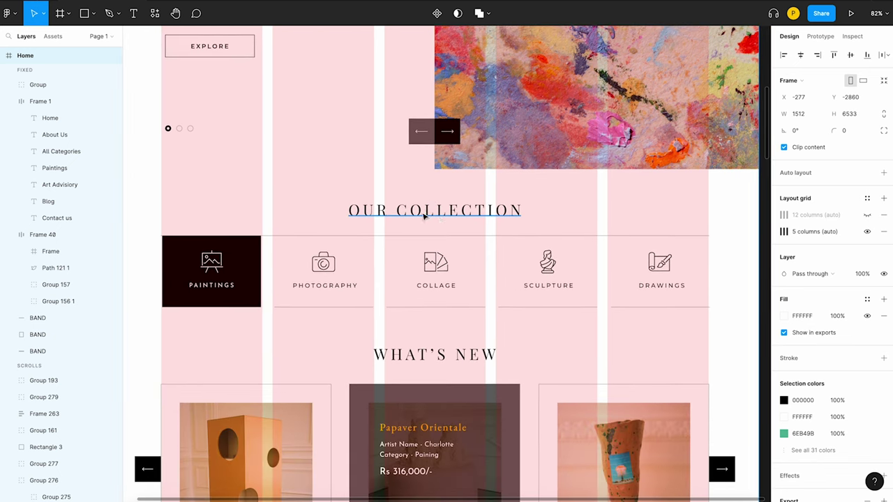
scroll(405, 217, down, 3)
scroll(404, 216, down, 1)
Step: Check the WHAT'S NEW heading, sculpture image and its card against the columns
click(410, 233)
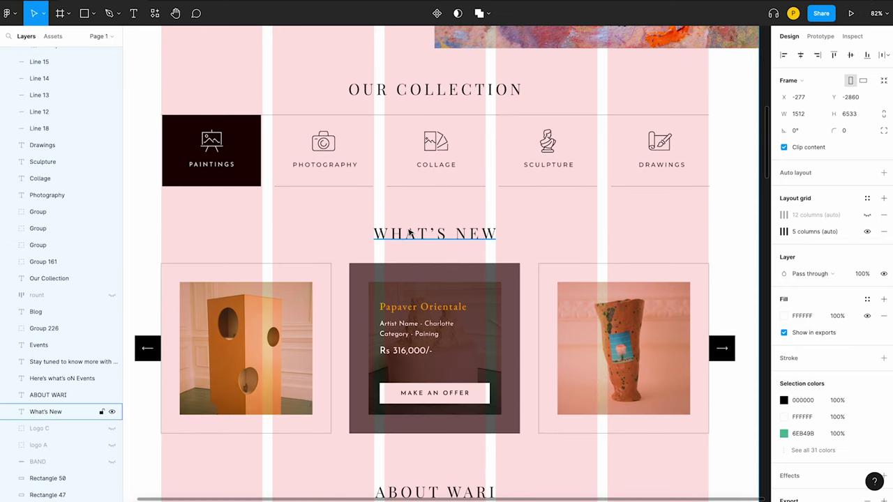
scroll(461, 235, down, 2)
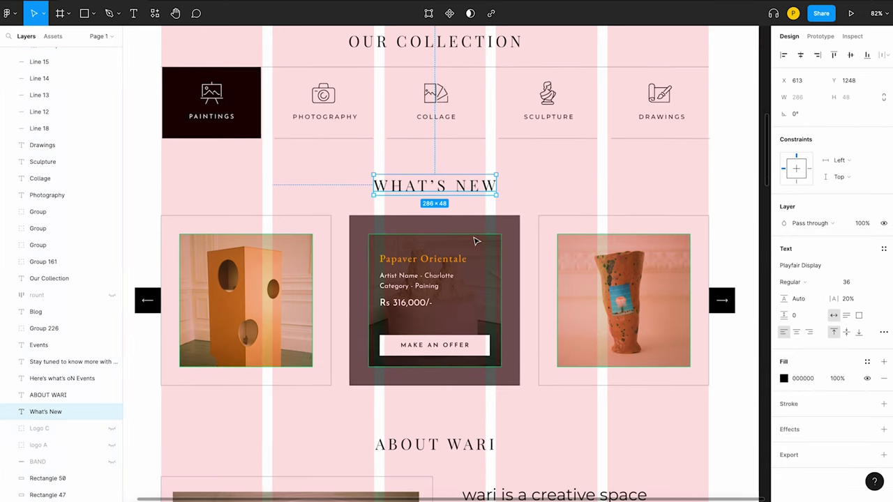
scroll(342, 252, left, 2)
click(325, 254)
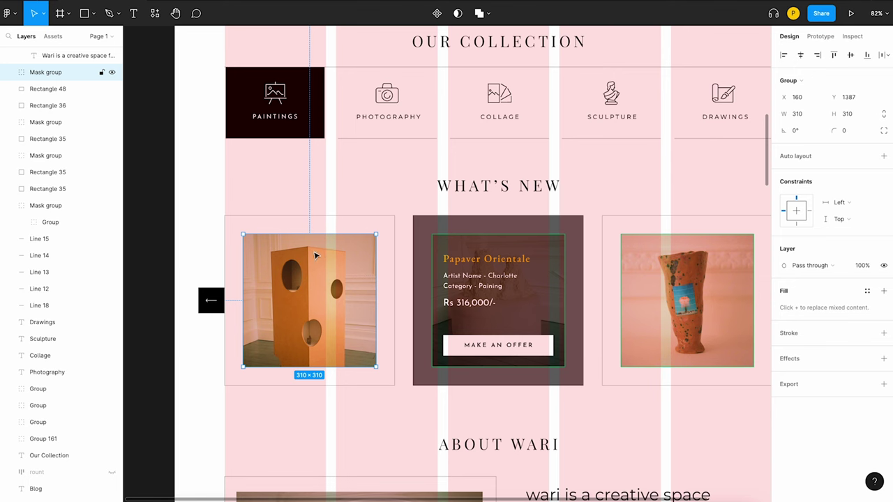
scroll(251, 293, up, 5)
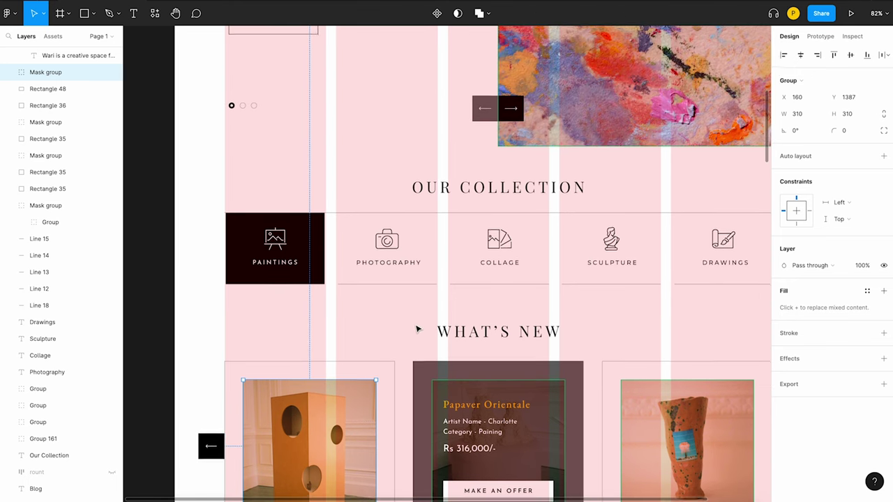
scroll(417, 329, down, 5)
scroll(223, 307, right, 1)
scroll(316, 305, right, 1)
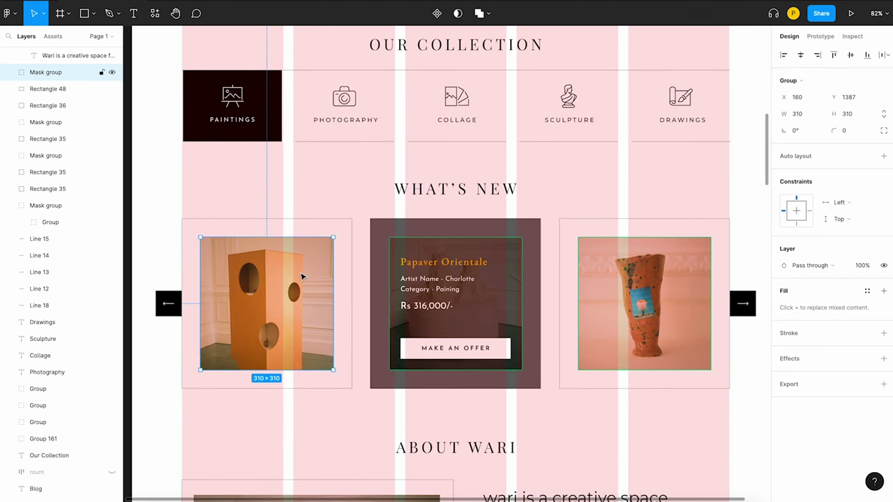
key(Escape)
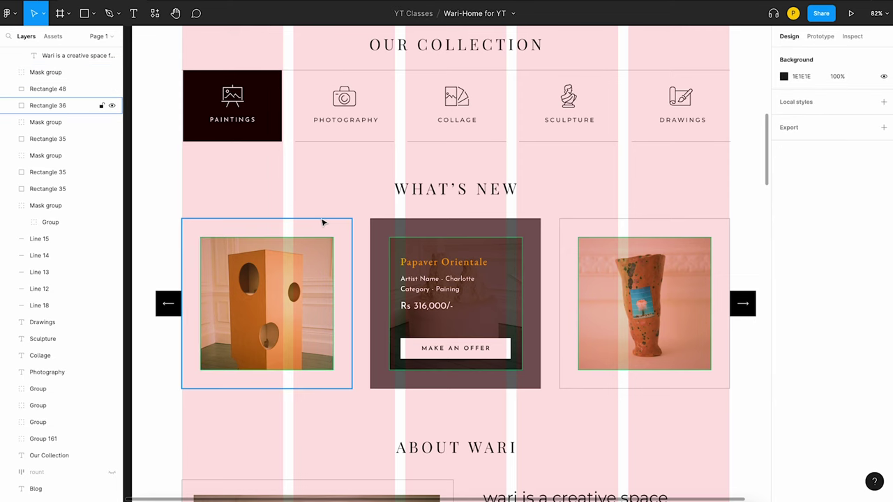
click(323, 221)
scroll(346, 185, down, 3)
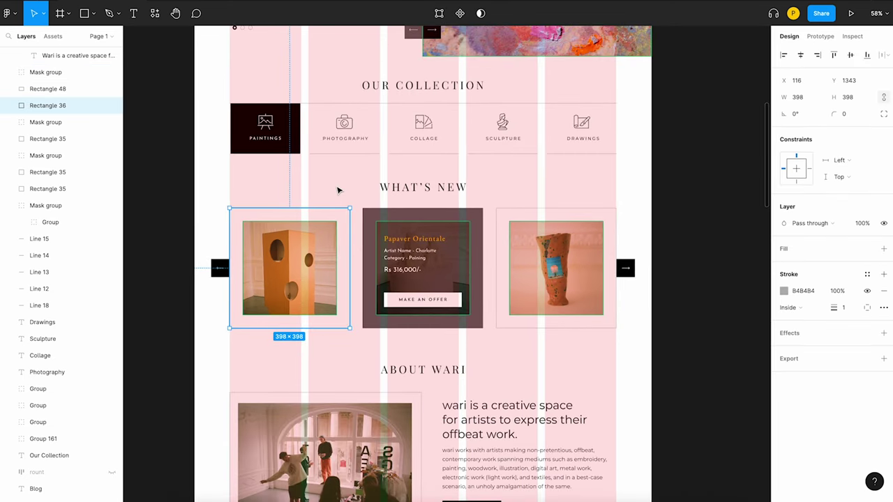
scroll(335, 197, up, 2)
scroll(352, 292, down, 4)
click(652, 253)
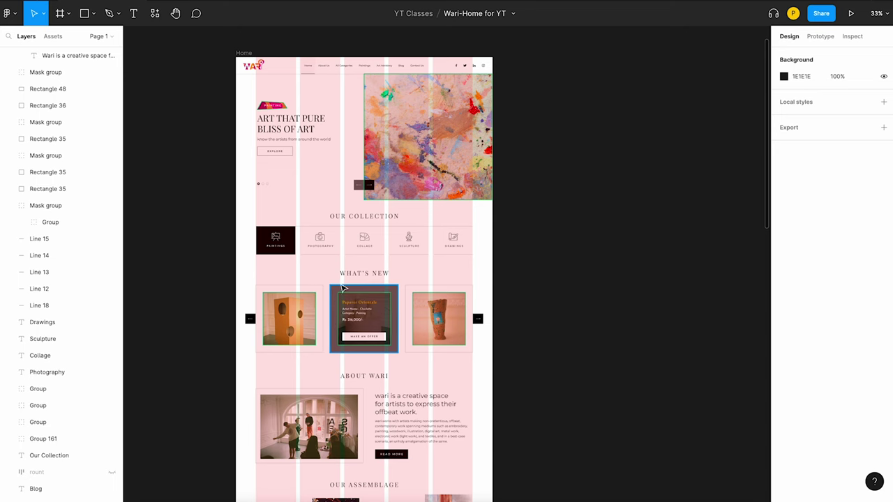
Step: Copy the sculpture image onto the empty canvas beside the Home frame
scroll(527, 173, up, 2)
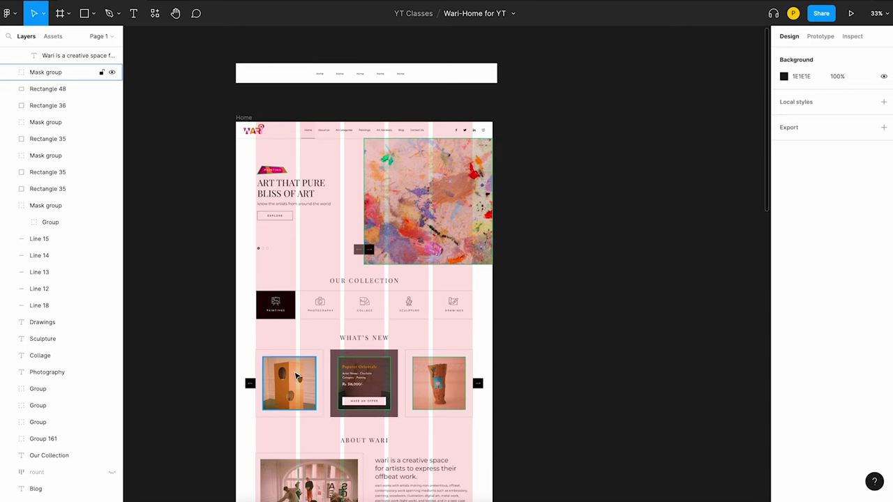
drag(290, 377, 607, 230)
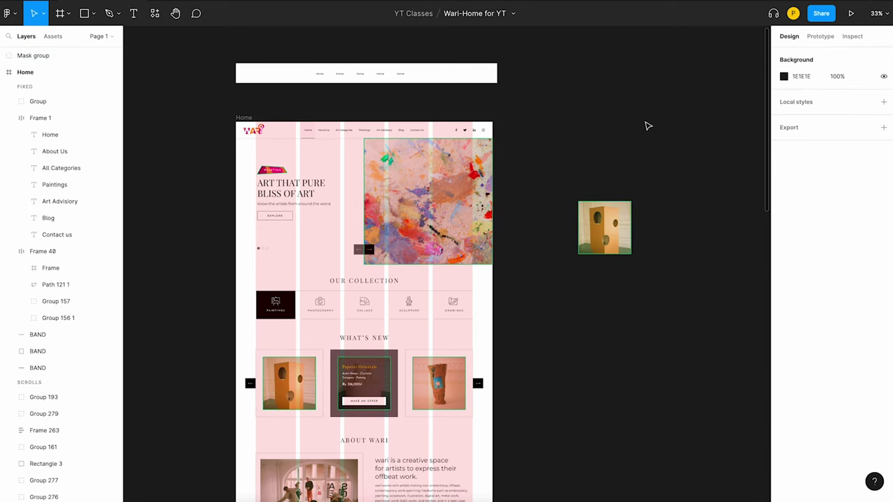
scroll(628, 205, up, 2)
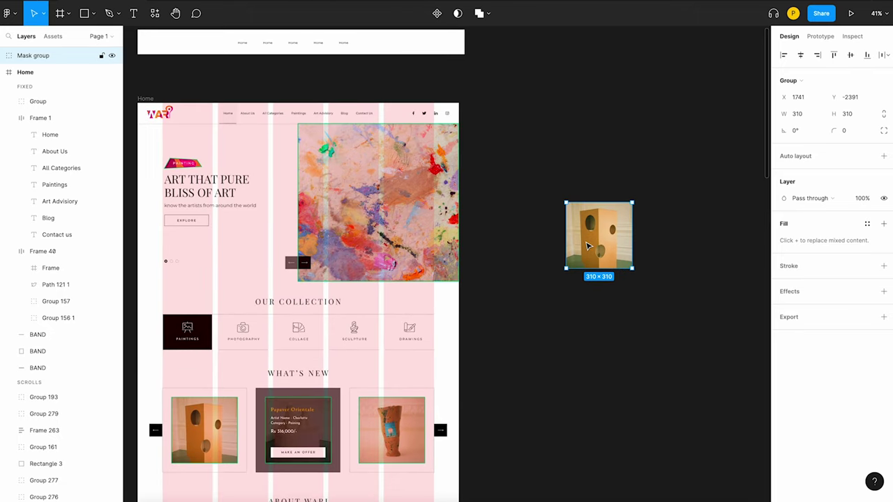
key(Escape)
scroll(601, 238, up, 2)
scroll(602, 238, up, 2)
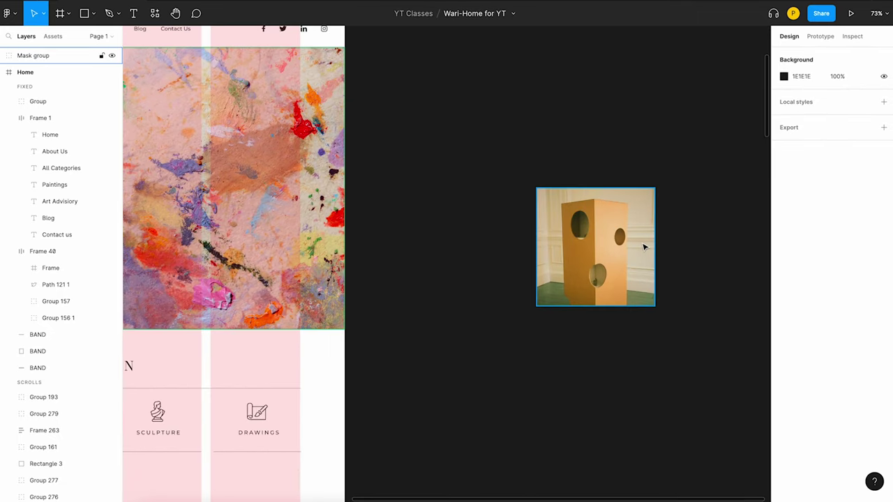
scroll(645, 247, down, 2)
Step: Wrap the copied sculpture image in an auto-layout frame with padding and a grey border
click(604, 239)
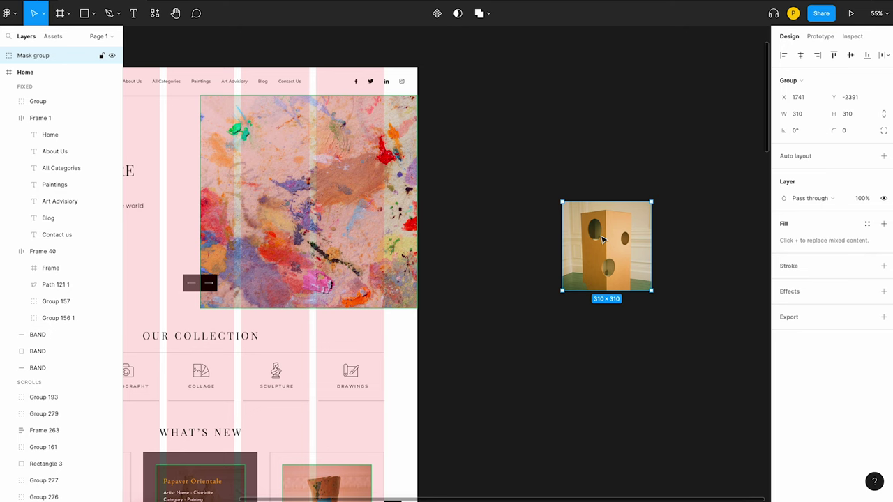
key(shift+a)
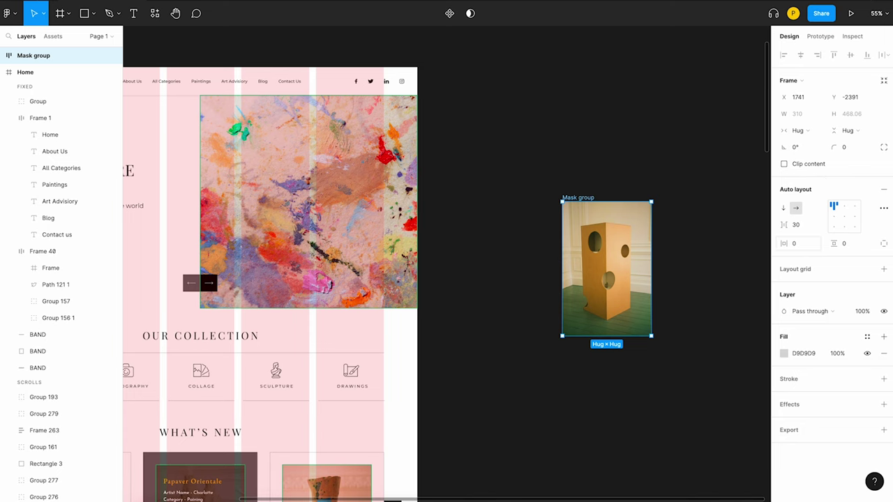
drag(784, 243, 886, 245)
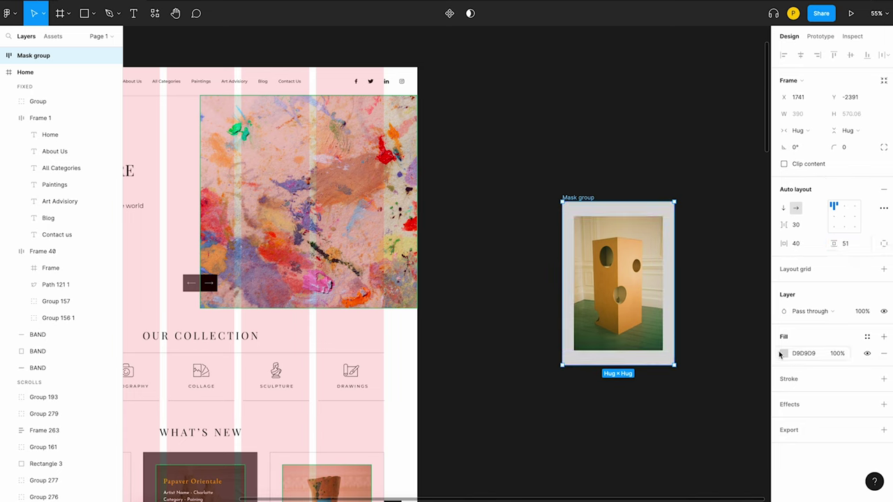
key(shift+x)
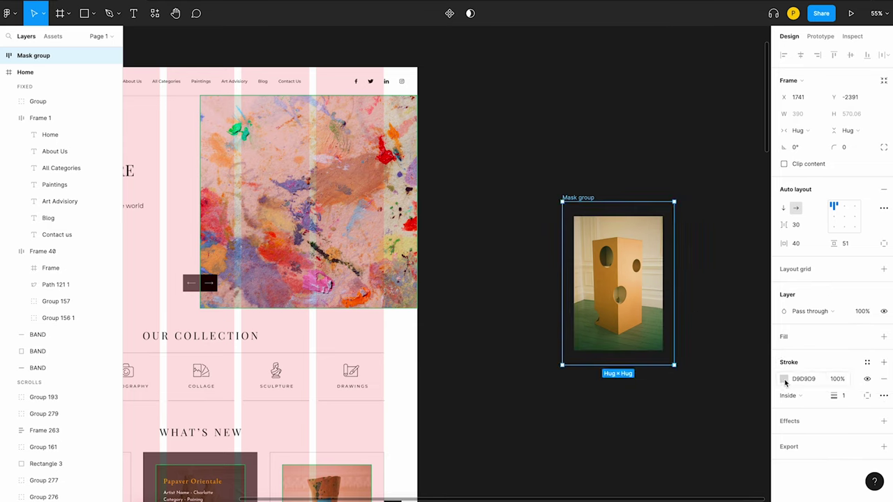
click(784, 379)
click(555, 154)
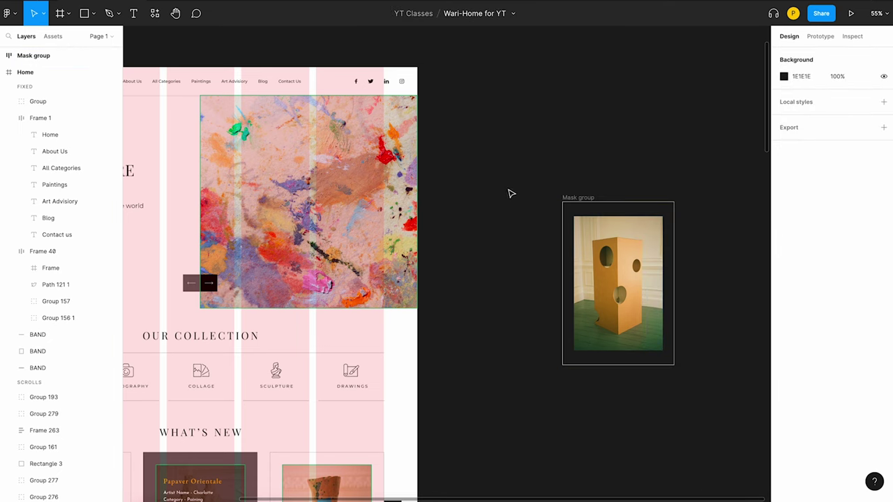
Step: Delete the image inside the mask group, then the empty mask group itself
scroll(574, 210, down, 3)
scroll(411, 300, down, 3)
scroll(357, 325, up, 1)
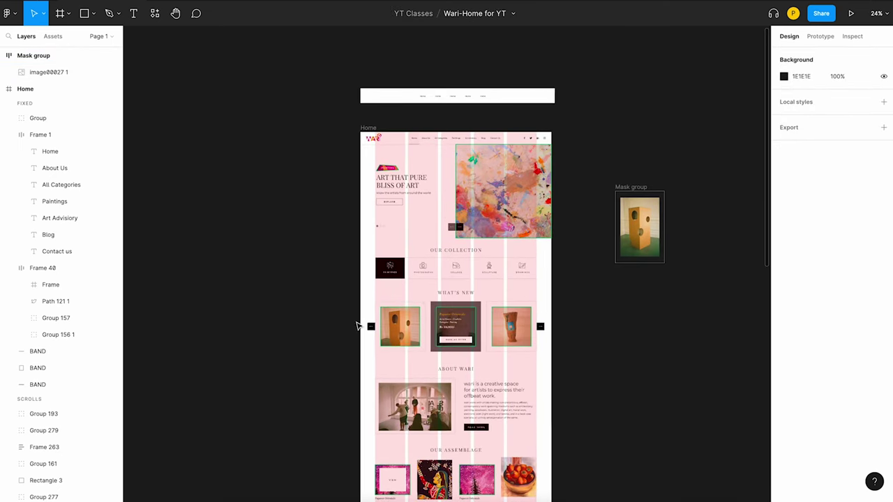
drag(619, 169, 681, 291)
key(Delete)
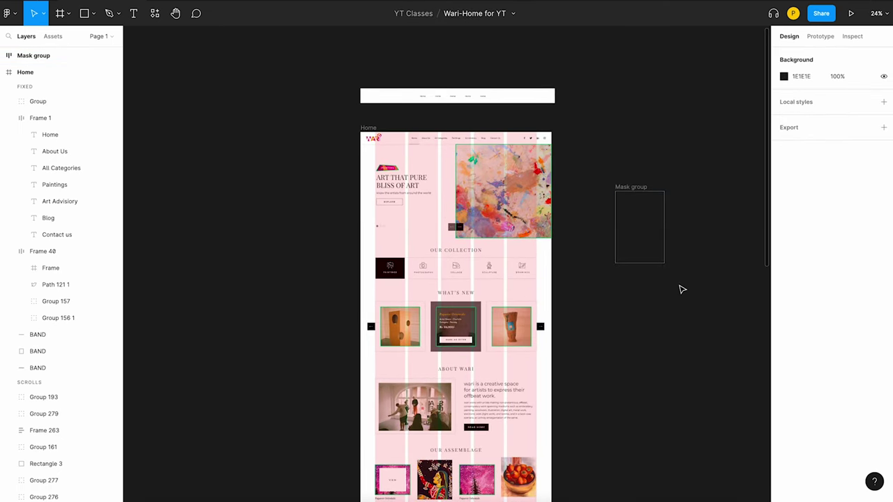
click(652, 199)
key(Delete)
scroll(517, 270, up, 2)
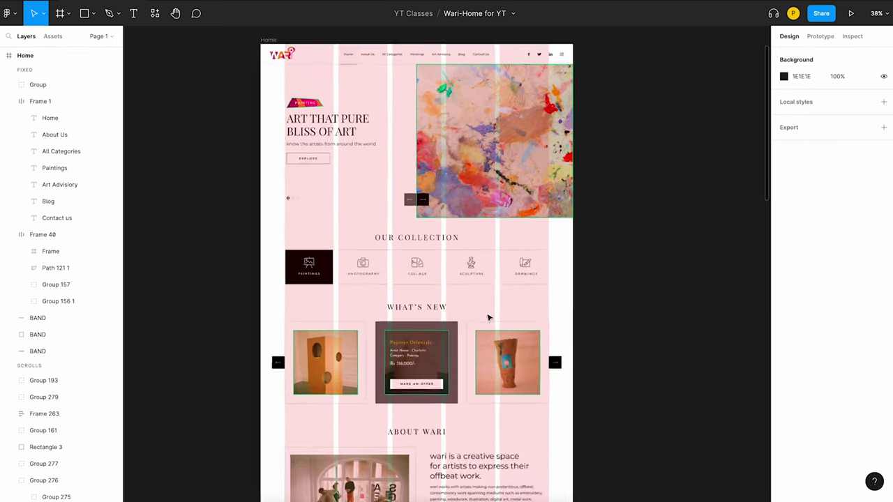
scroll(489, 318, up, 2)
click(395, 354)
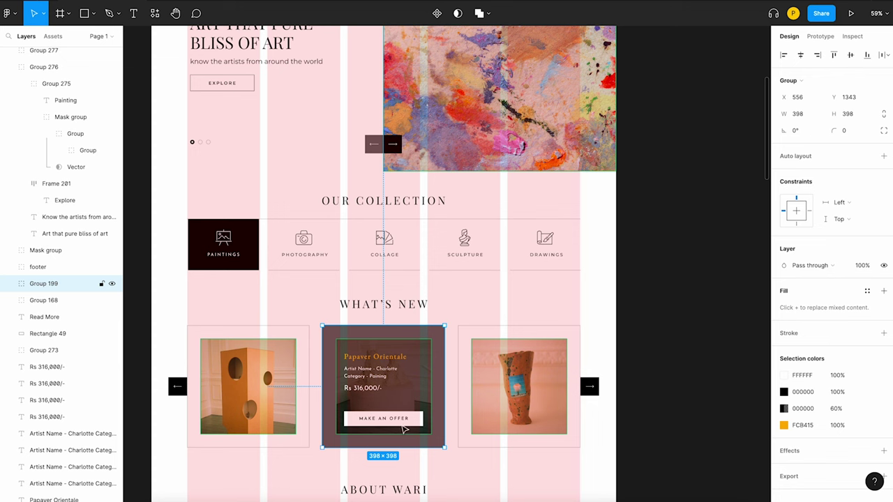
scroll(421, 430, up, 3)
scroll(414, 411, up, 2)
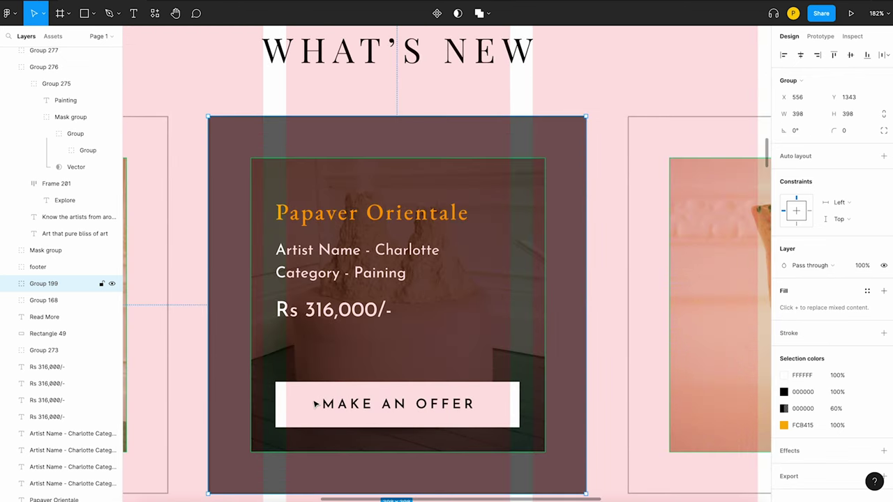
scroll(447, 174, down, 5)
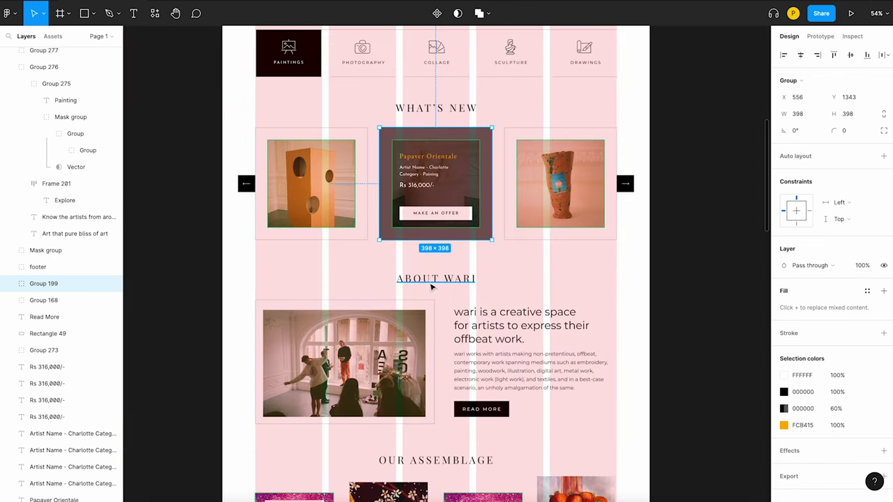
click(437, 284)
scroll(481, 317, up, 2)
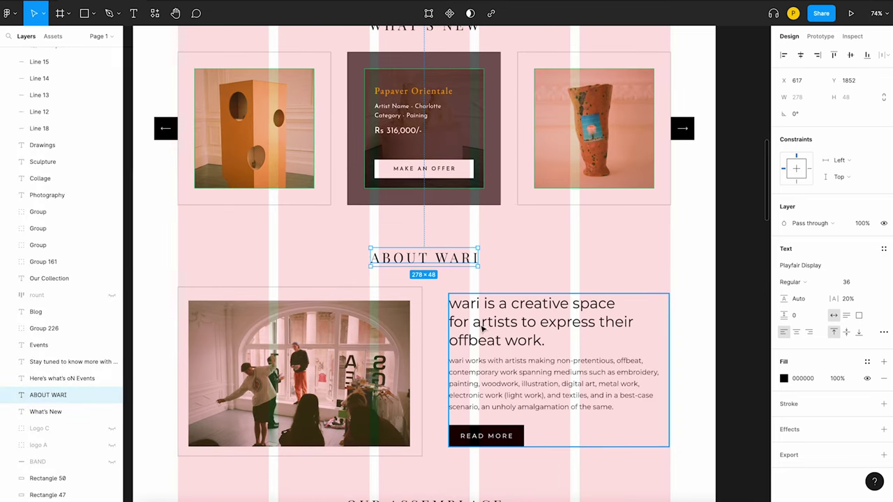
click(481, 317)
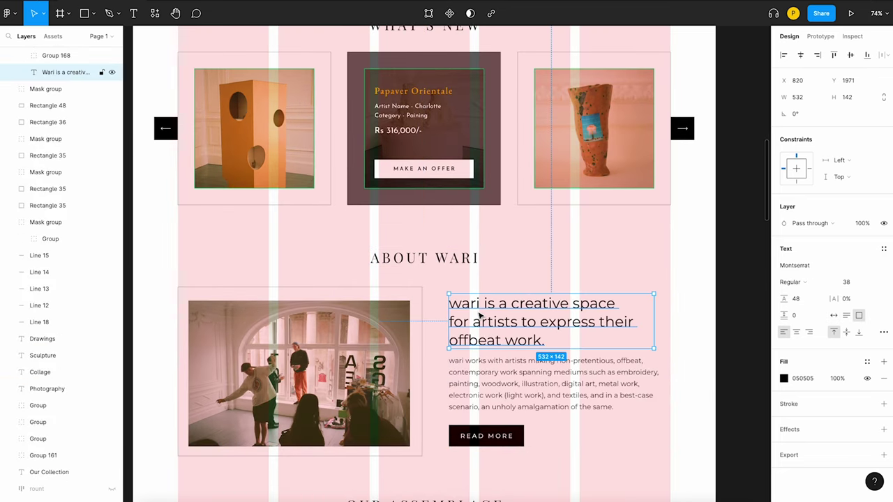
click(481, 372)
click(480, 437)
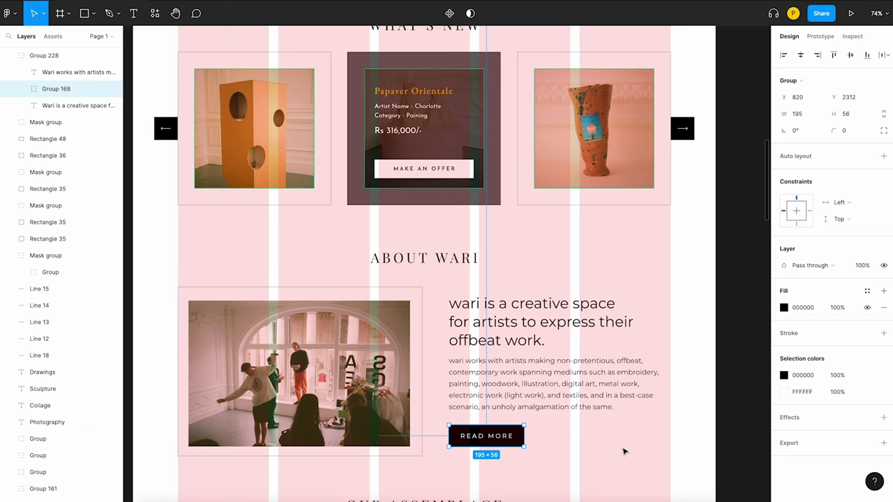
click(348, 352)
click(285, 249)
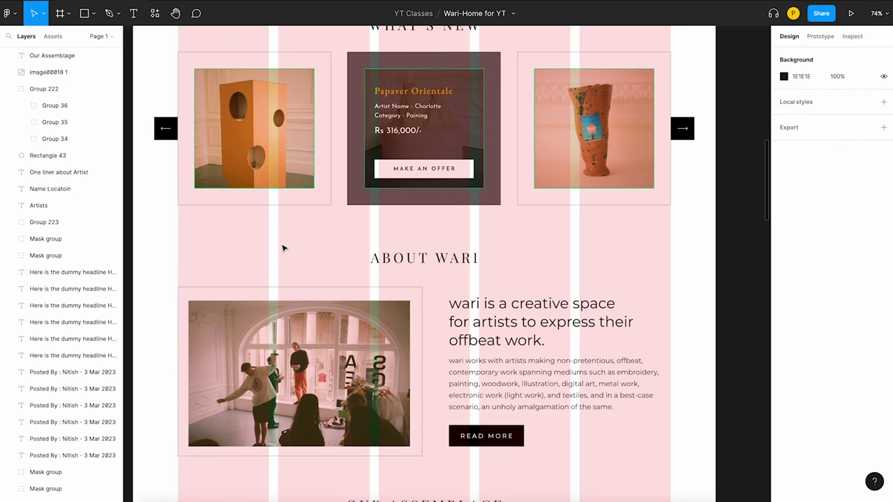
click(319, 378)
click(235, 251)
scroll(444, 311, down, 5)
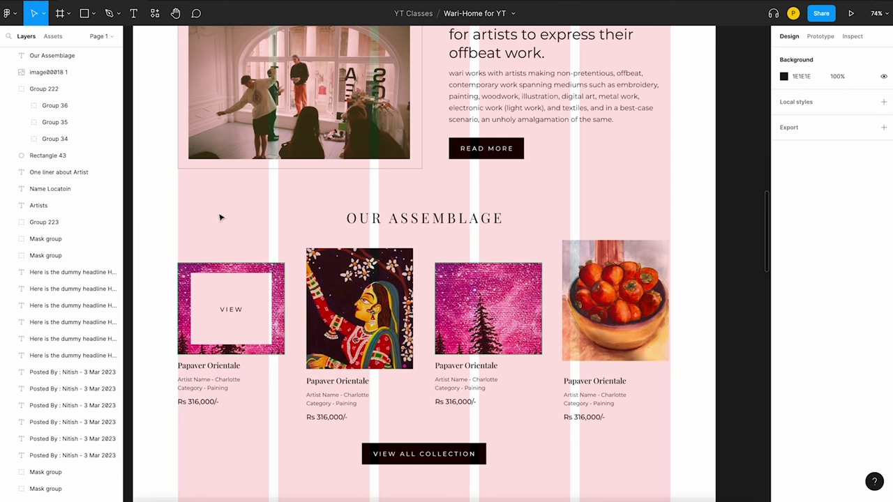
click(238, 314)
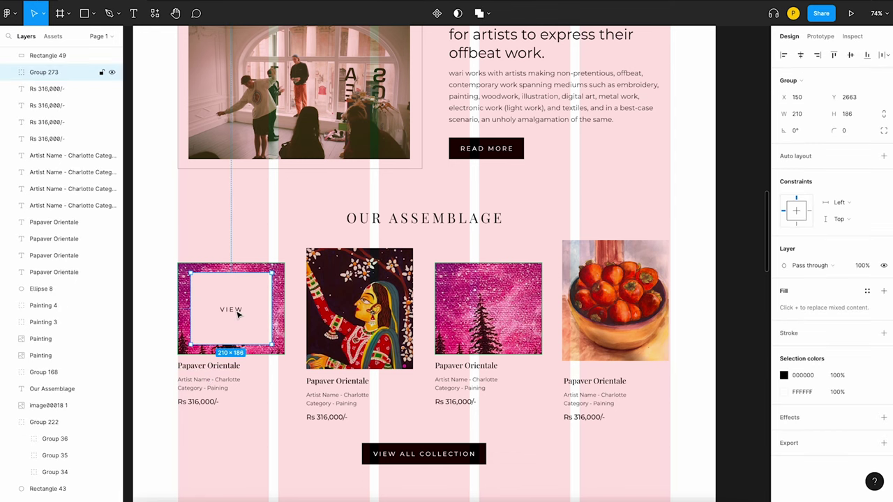
click(253, 247)
click(230, 311)
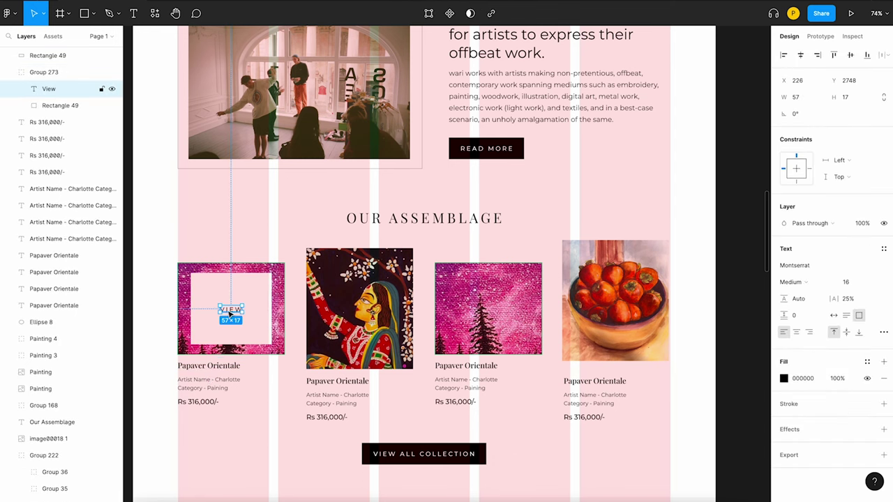
scroll(210, 310, up, 5)
scroll(237, 293, down, 3)
scroll(270, 270, down, 2)
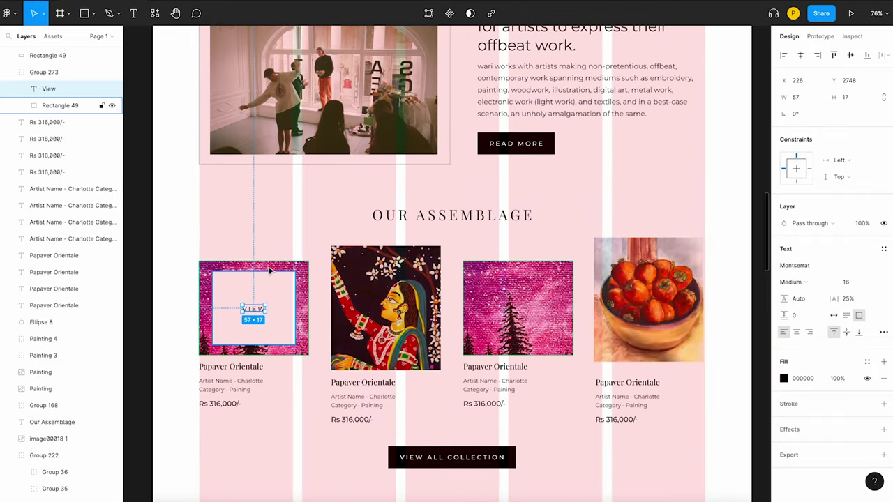
click(282, 292)
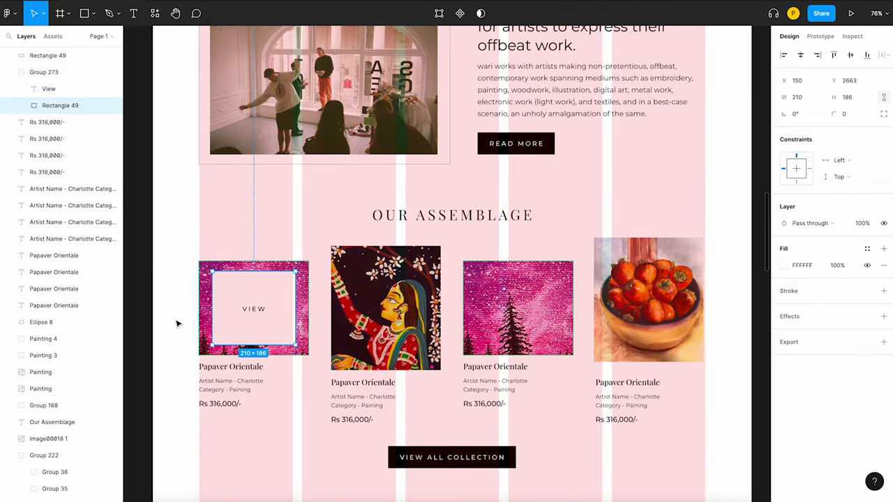
scroll(682, 343, down, 2)
scroll(681, 343, down, 5)
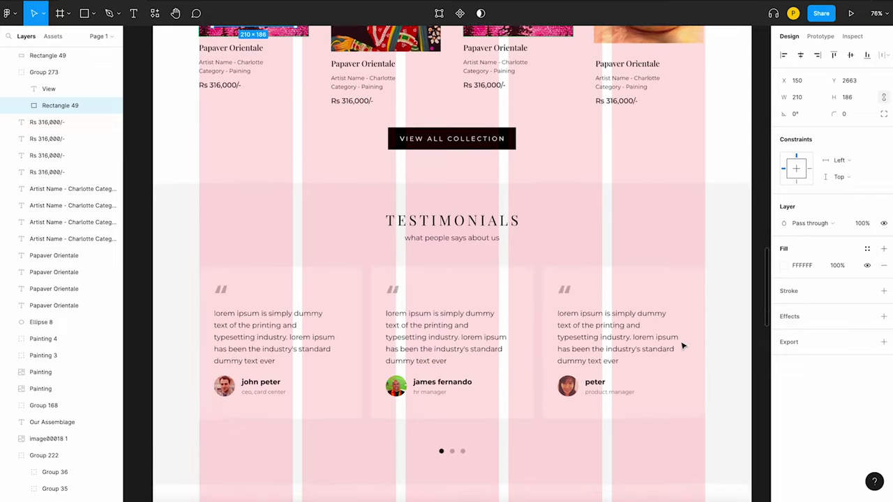
scroll(403, 126, up, 5)
scroll(488, 244, up, 1)
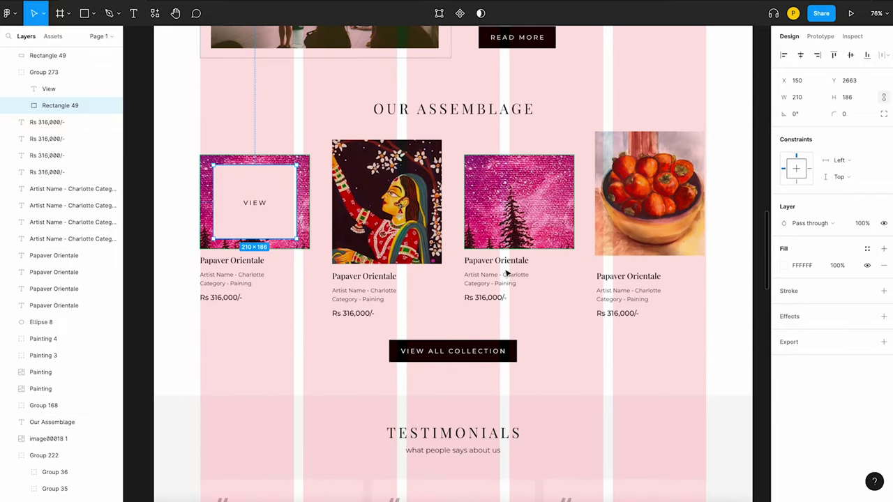
scroll(459, 358, down, 2)
scroll(462, 359, down, 1)
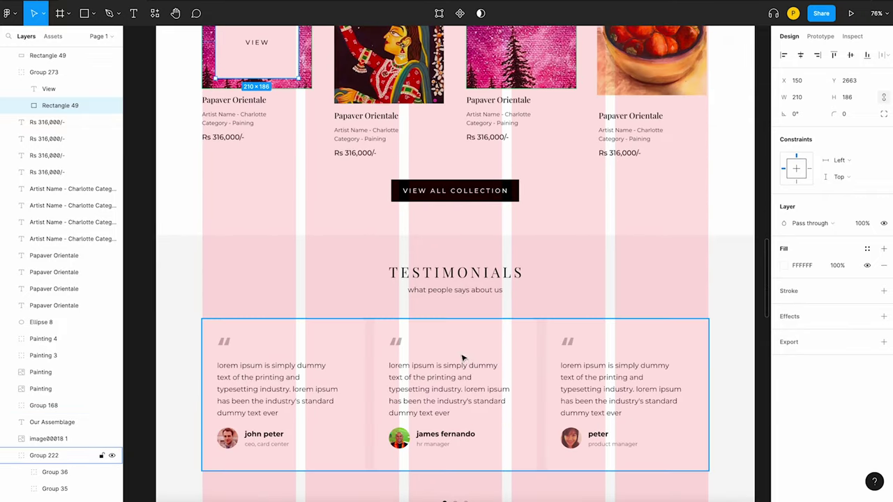
scroll(450, 309, down, 2)
ctrl+scroll(454, 231, up, 2)
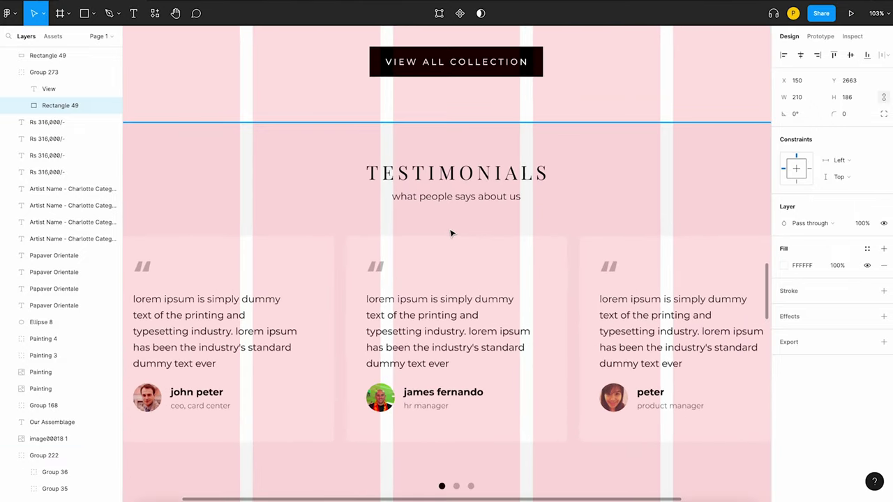
ctrl+scroll(454, 233, down, 3)
scroll(458, 232, down, 1)
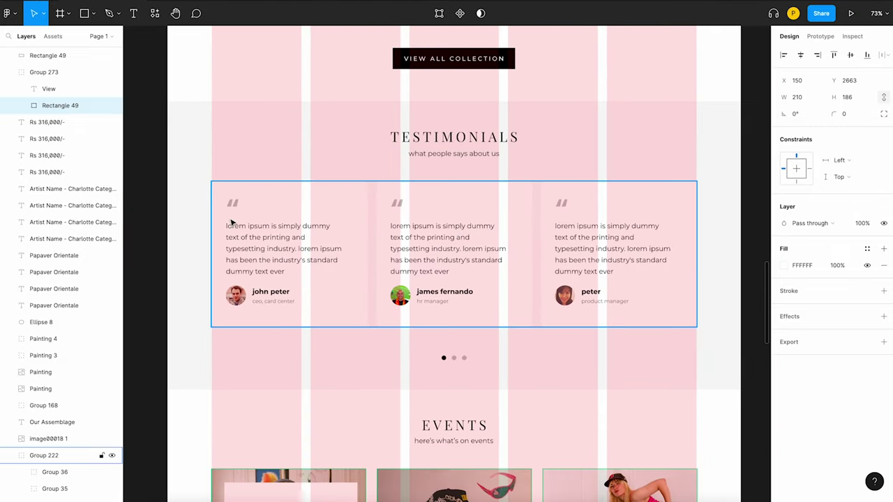
Step: Select the testimonials section, its first card and all three cards to compare them with the columns
click(179, 193)
double_click(289, 207)
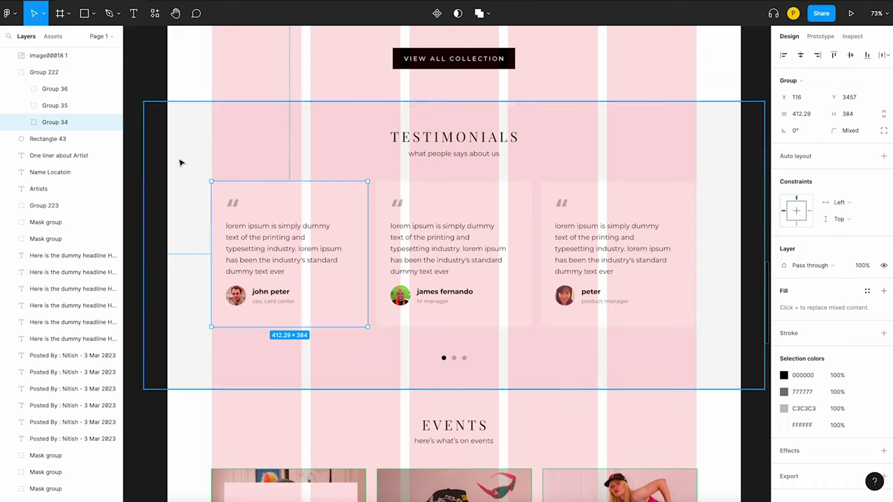
click(170, 173)
double_click(299, 232)
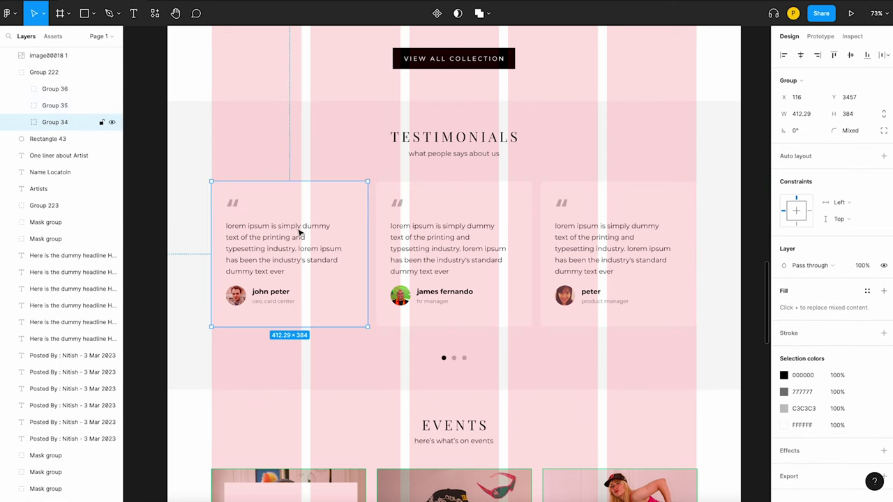
click(189, 174)
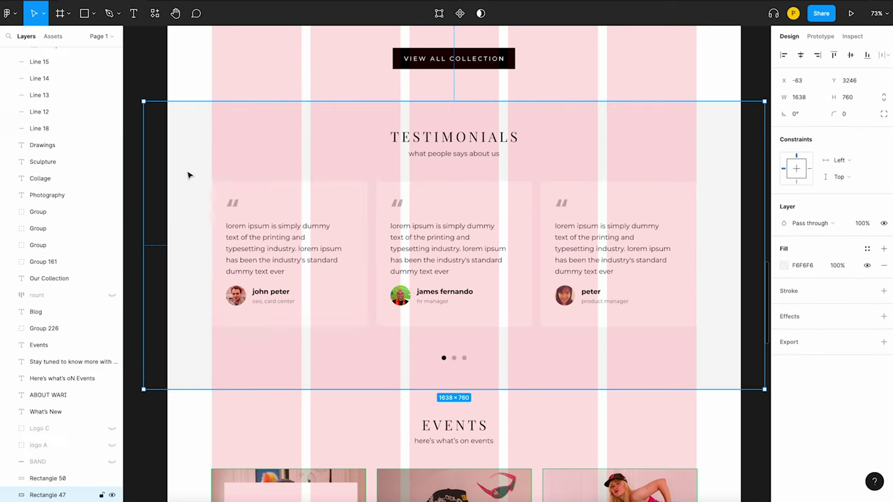
click(290, 249)
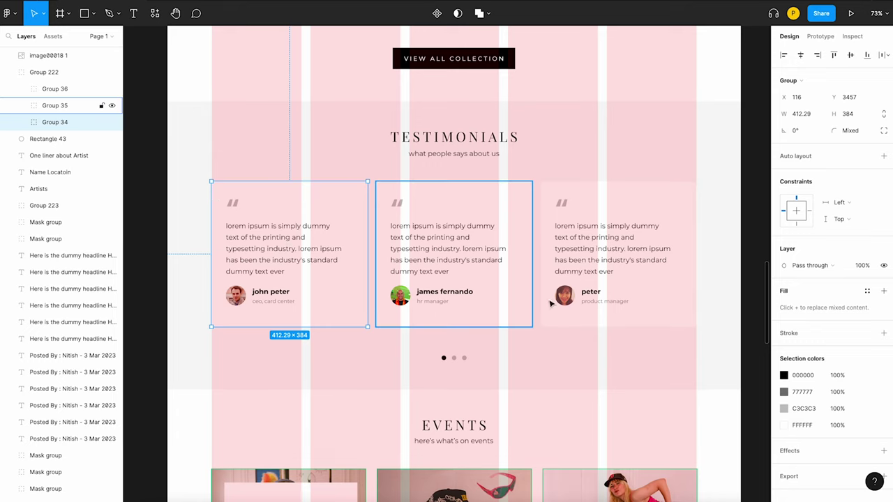
scroll(465, 315, down, 3)
scroll(433, 293, up, 3)
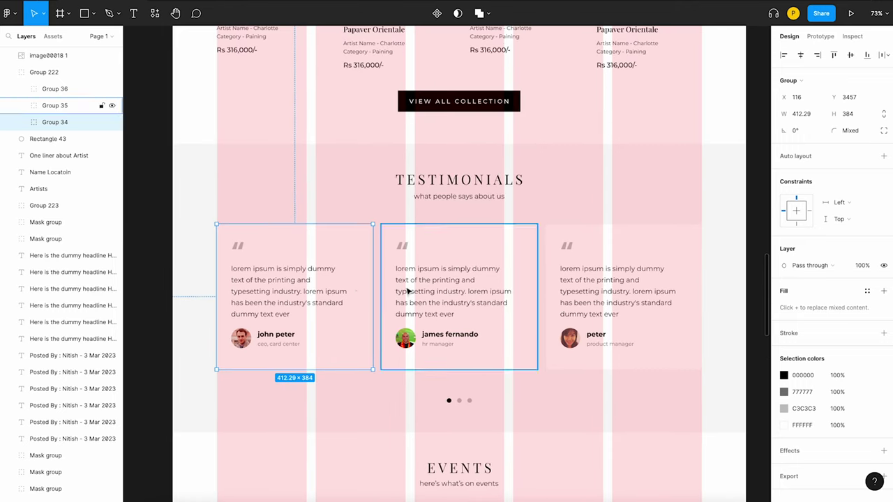
scroll(315, 325, up, 3)
scroll(350, 225, down, 5)
scroll(351, 225, up, 5)
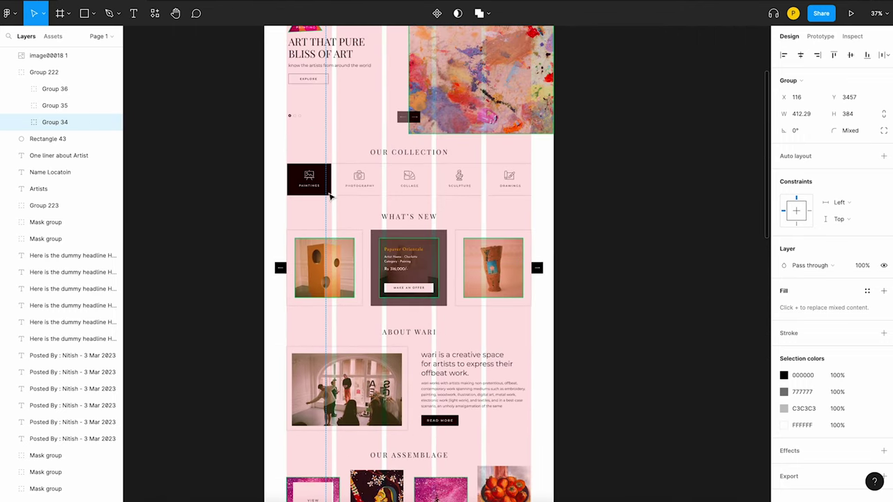
scroll(305, 108, up, 5)
Step: Hide the Home frame's 5-column and 12-column layout grids
click(273, 219)
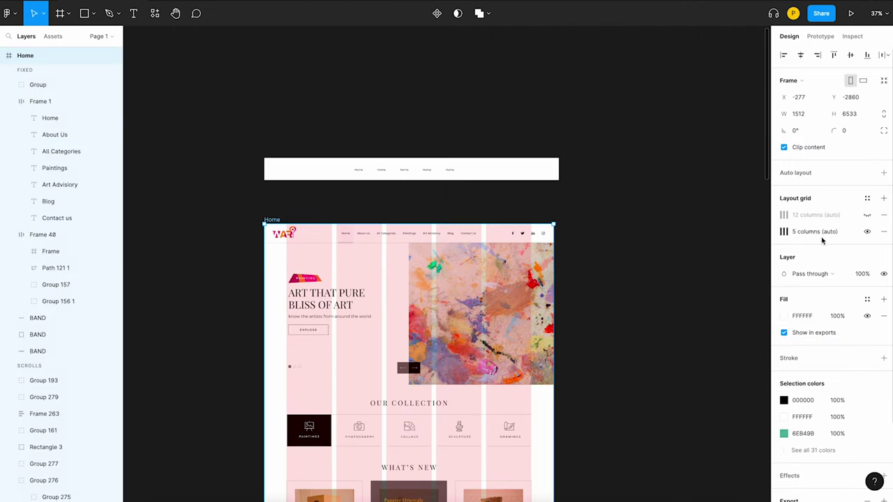
click(868, 232)
scroll(325, 240, down, 5)
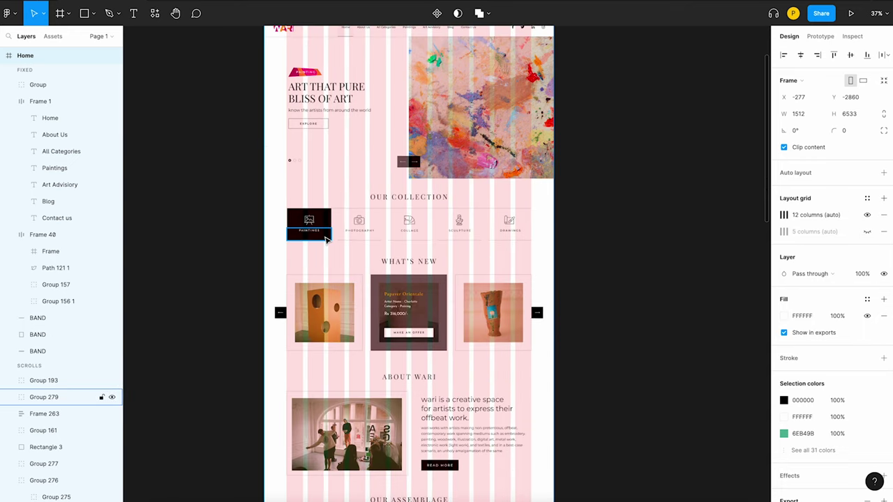
scroll(402, 276, down, 5)
ctrl+scroll(401, 275, up, 3)
scroll(404, 223, up, 1)
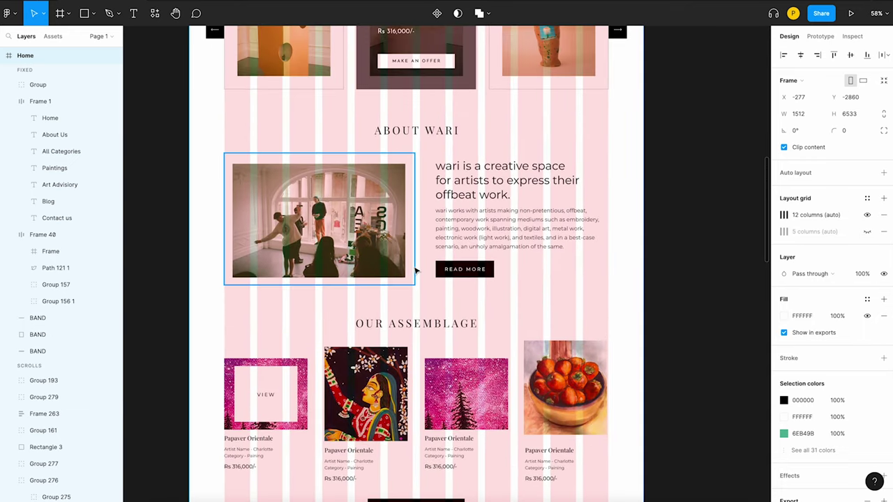
scroll(391, 230, down, 3)
scroll(564, 309, down, 5)
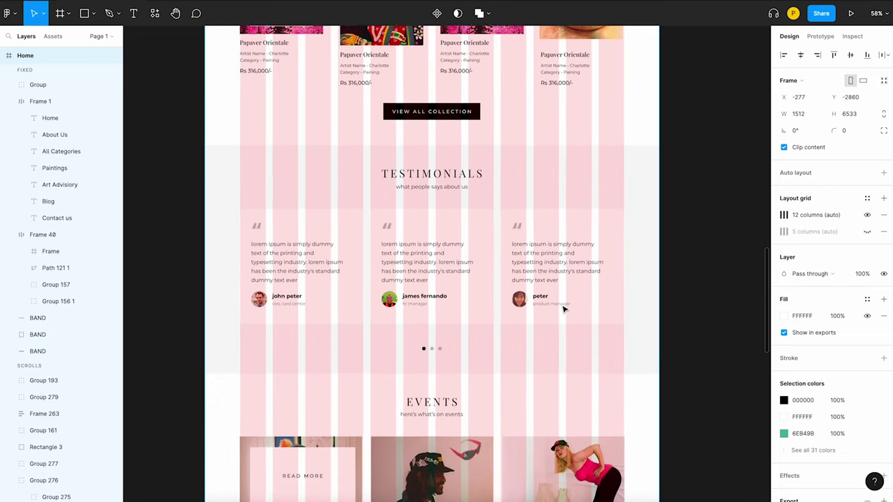
scroll(564, 309, up, 2)
click(867, 215)
Step: Select the READ MORE label on the first Events card to check its 135×20 size
scroll(385, 345, down, 5)
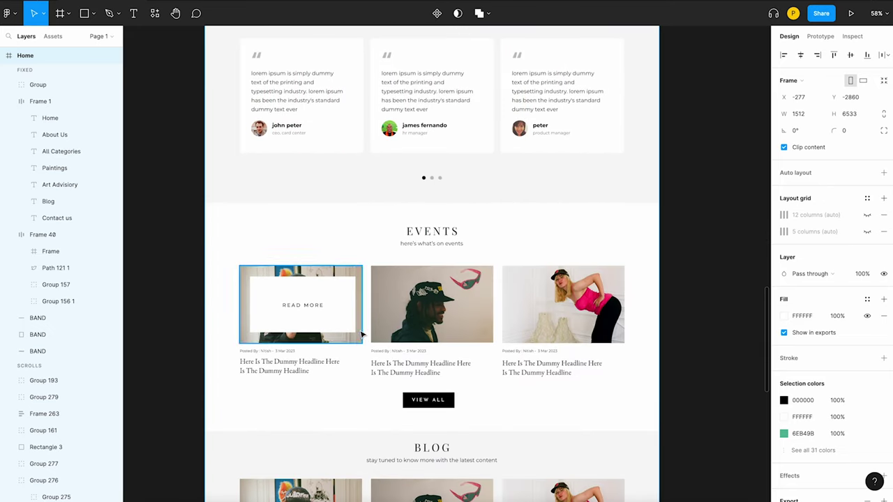
scroll(293, 370, up, 3)
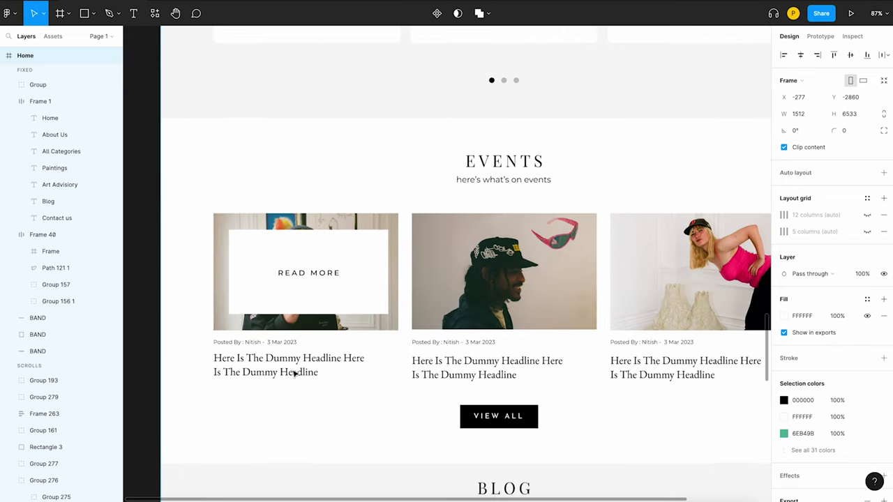
double_click(336, 275)
scroll(345, 257, down, 5)
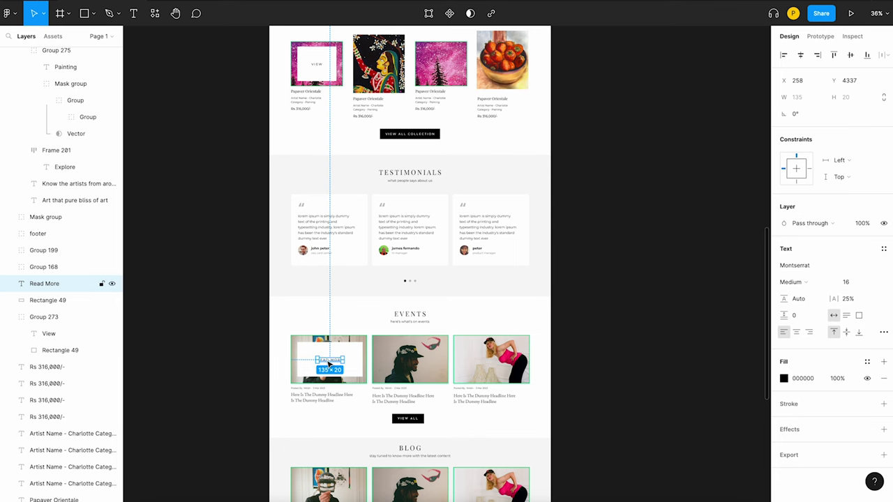
scroll(418, 380, up, 3)
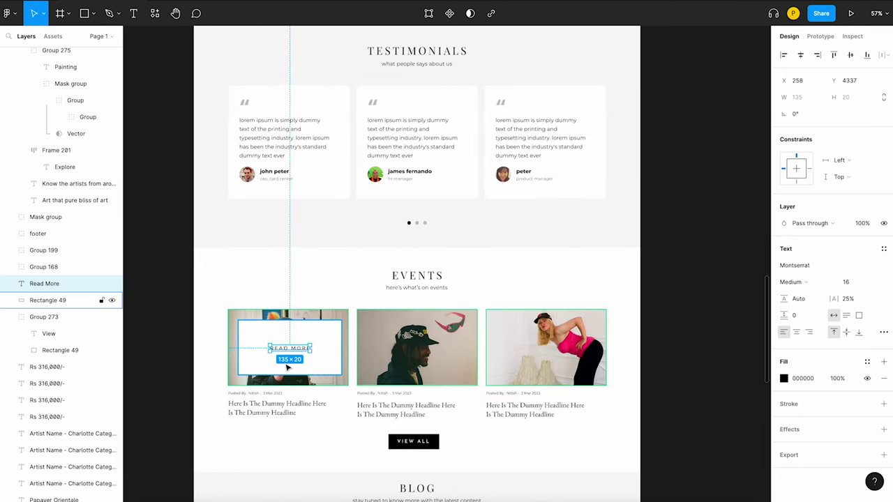
Step: Deselect the READ MORE text and scroll down through the Blog section
scroll(502, 281, right, 1)
key(Escape)
scroll(514, 281, down, 3)
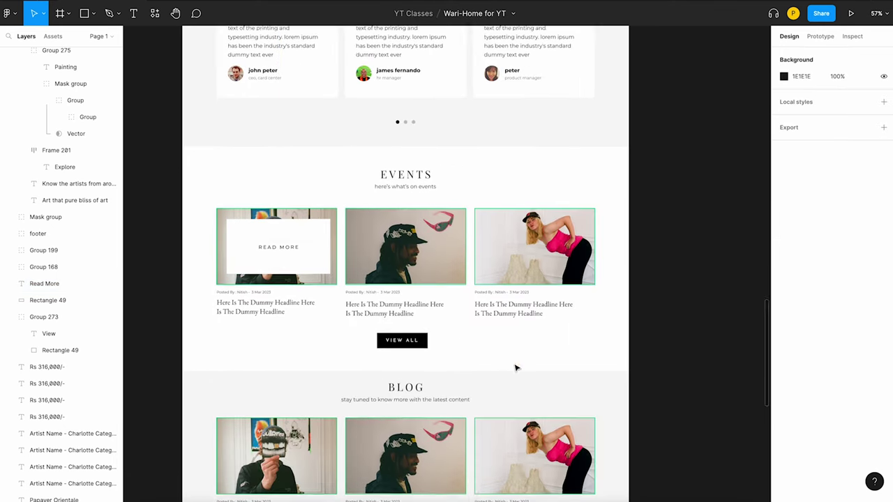
scroll(514, 367, down, 3)
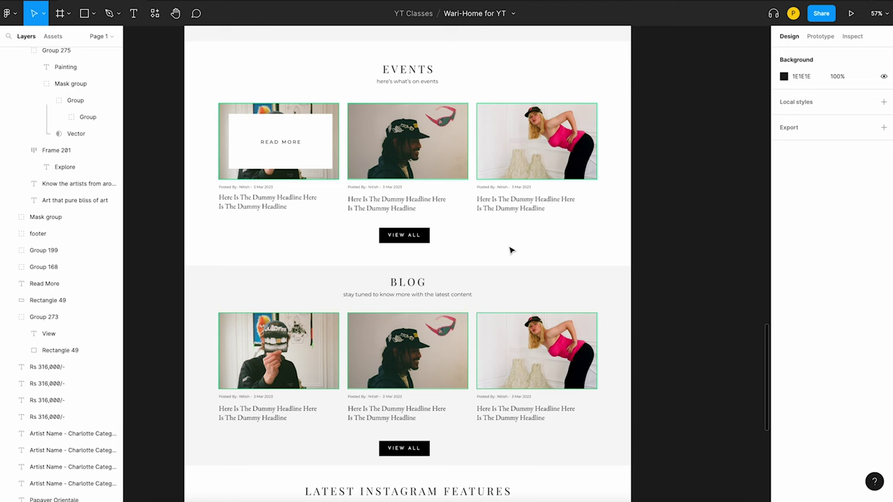
scroll(510, 249, down, 3)
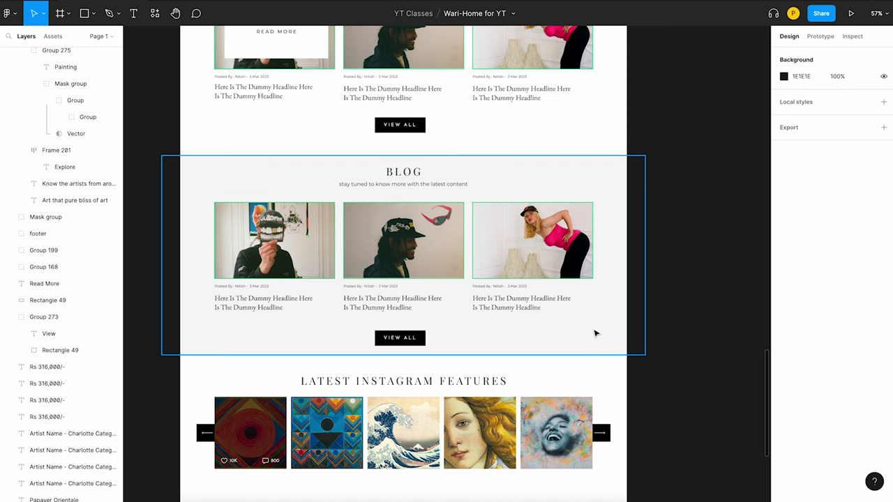
scroll(595, 333, down, 1)
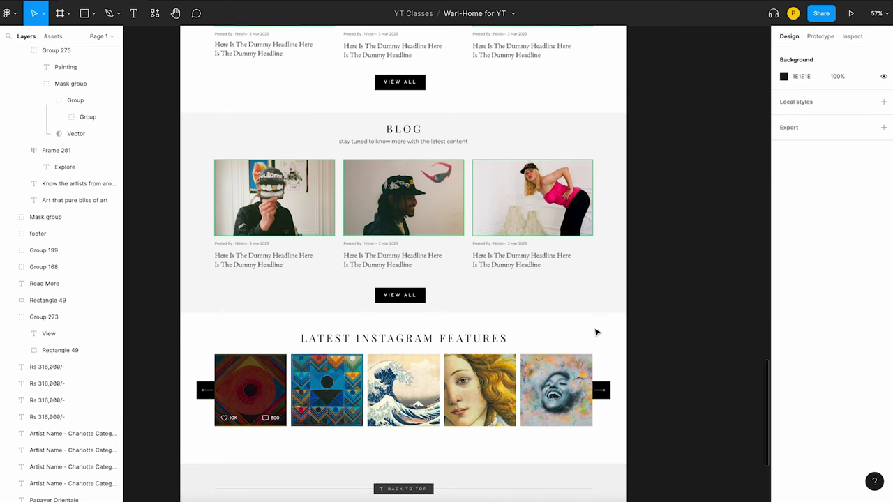
scroll(352, 349, down, 1)
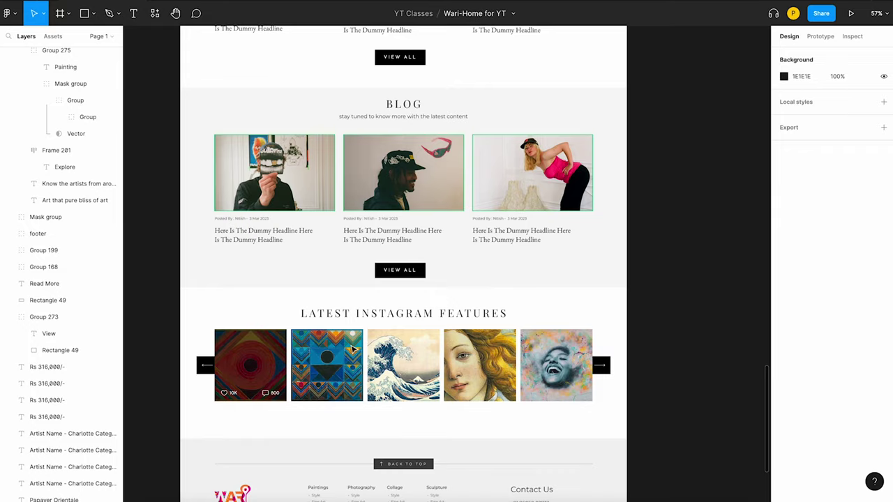
ctrl+scroll(353, 349, up, 3)
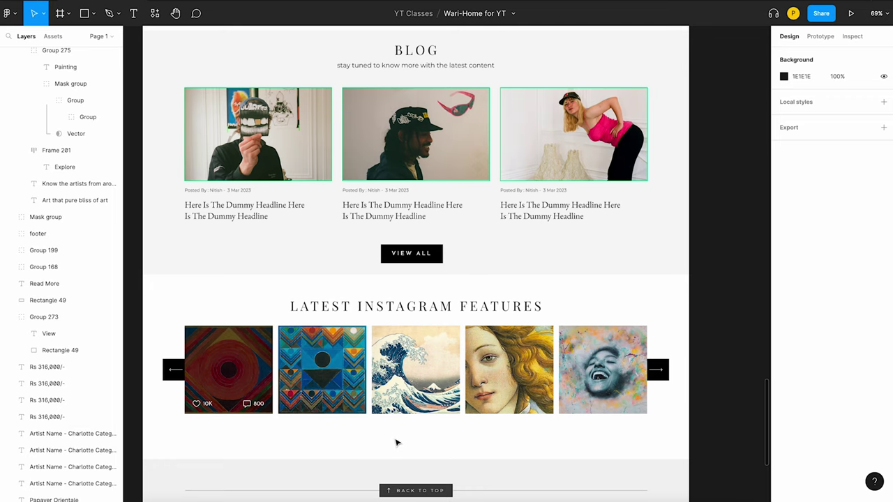
Step: Scroll further past Latest Instagram Features down to the page footer
scroll(397, 443, down, 3)
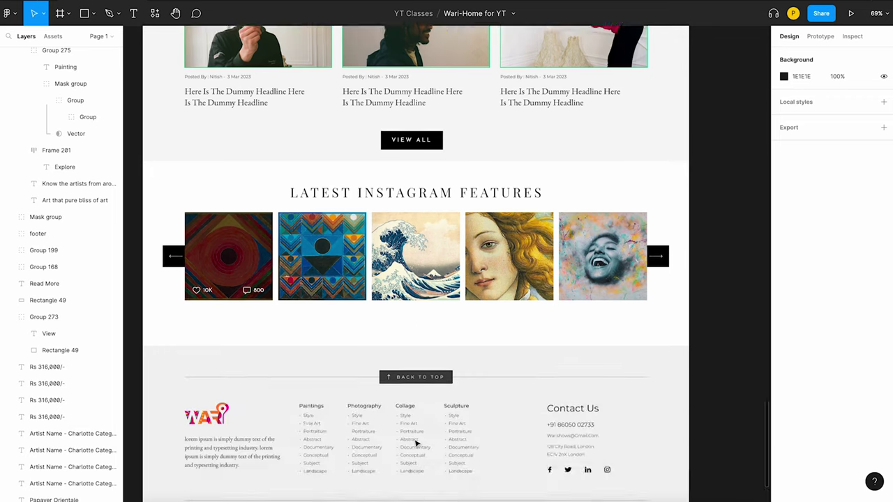
scroll(411, 443, down, 5)
scroll(413, 429, up, 3)
scroll(426, 363, up, 2)
scroll(435, 315, up, 10)
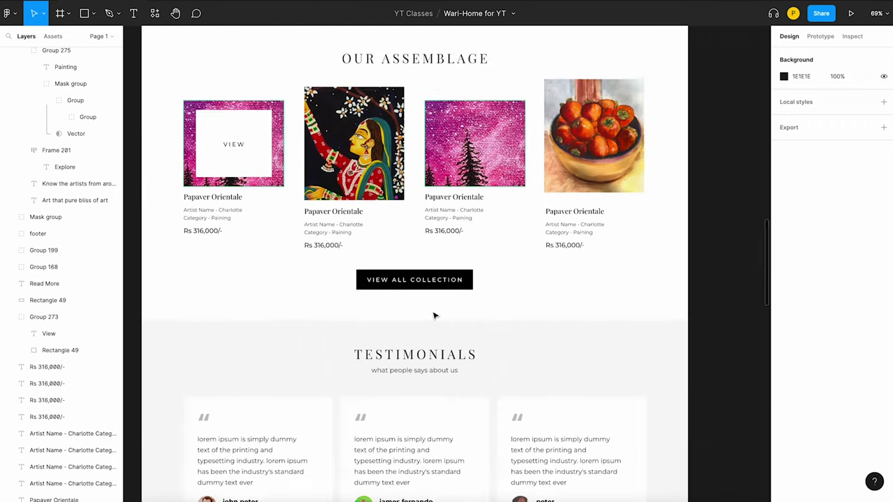
scroll(435, 315, down, 8)
scroll(434, 316, down, 5)
scroll(434, 316, down, 5)
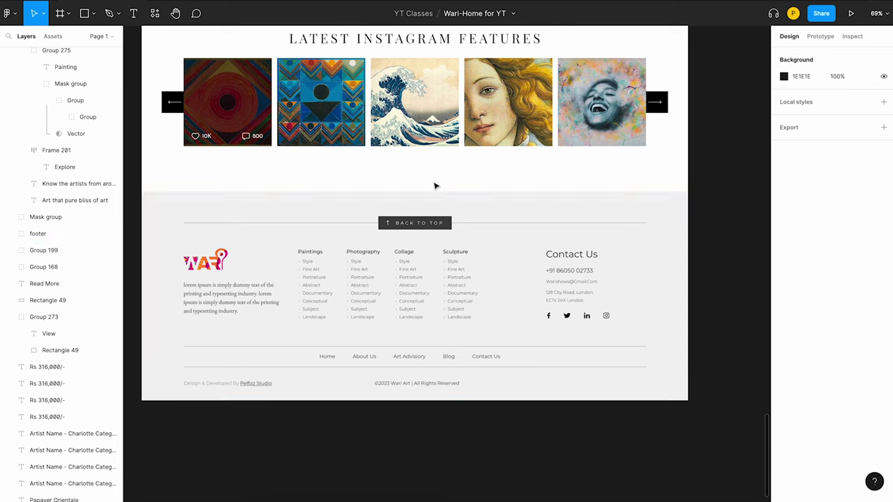
scroll(439, 236, up, 1)
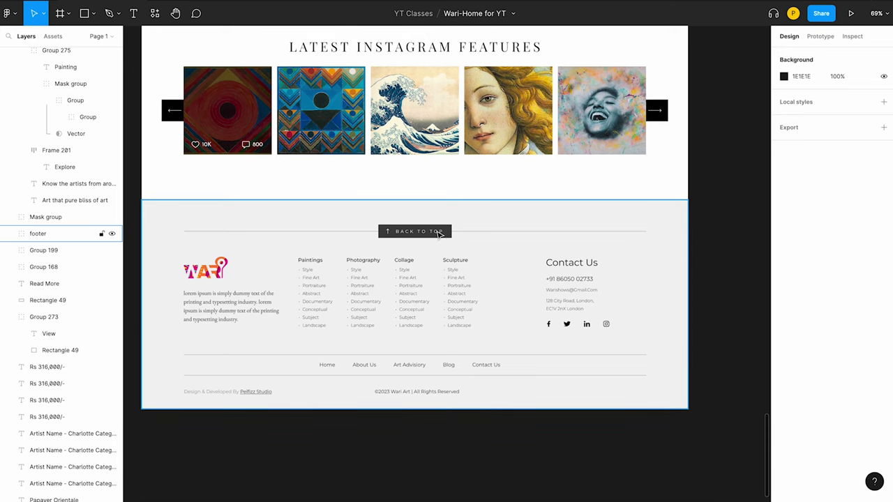
Step: Select the footer group, Photography heading, its links, copyright line, logo pin and description paragraph in turn
click(417, 233)
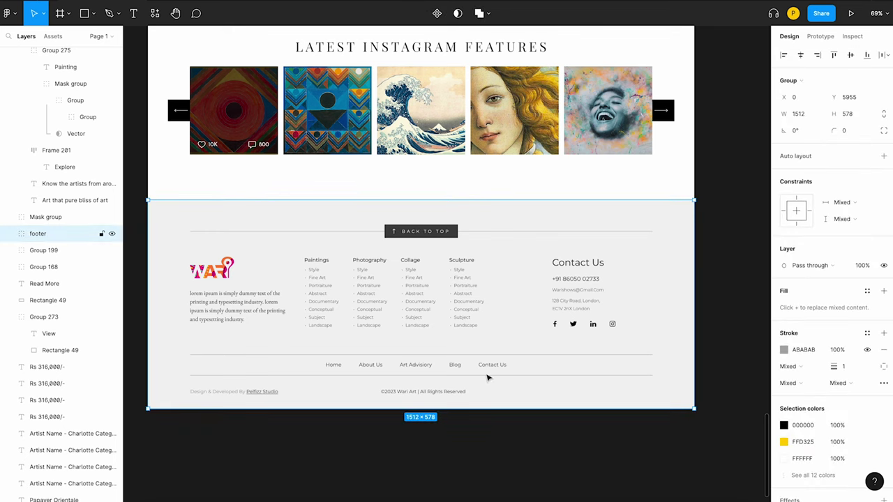
double_click(371, 261)
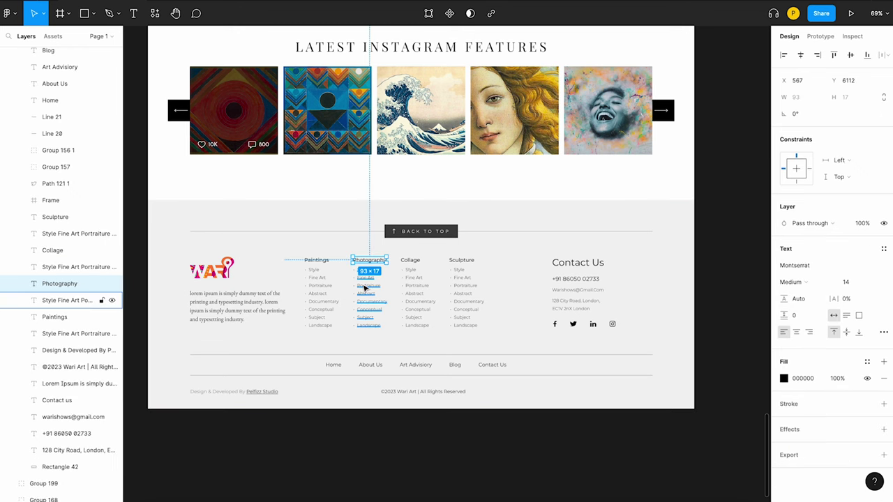
click(364, 287)
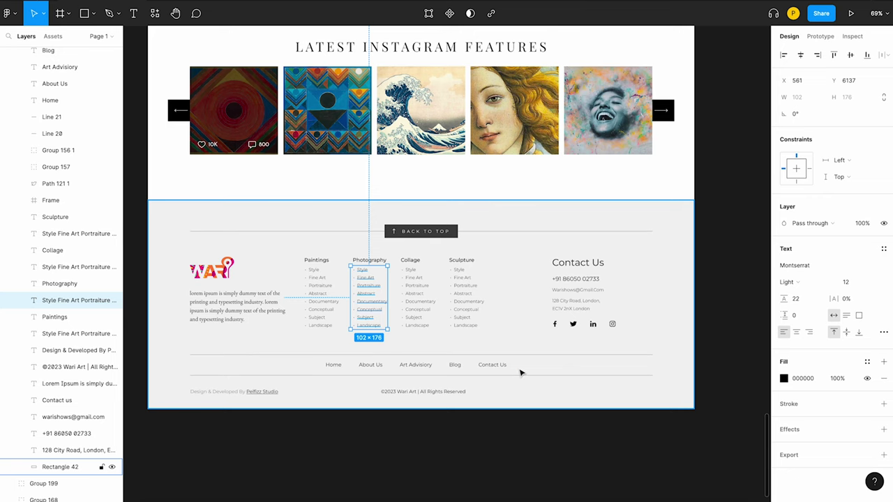
click(421, 392)
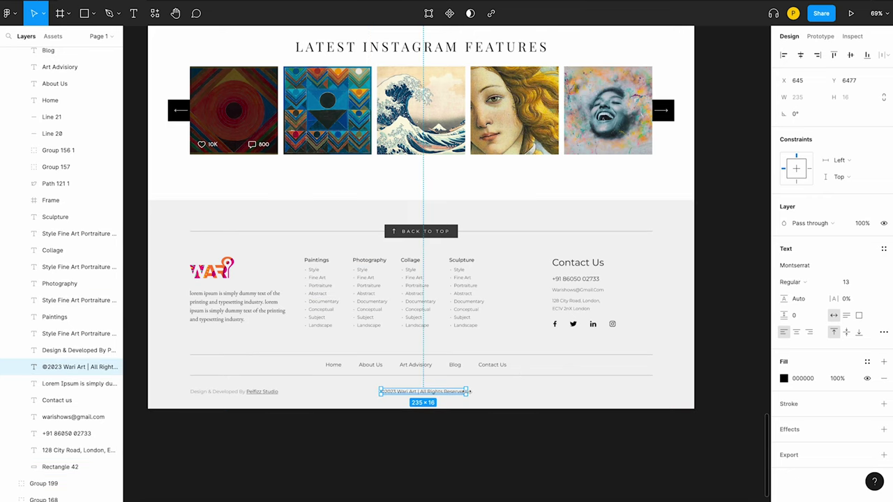
click(224, 268)
click(206, 300)
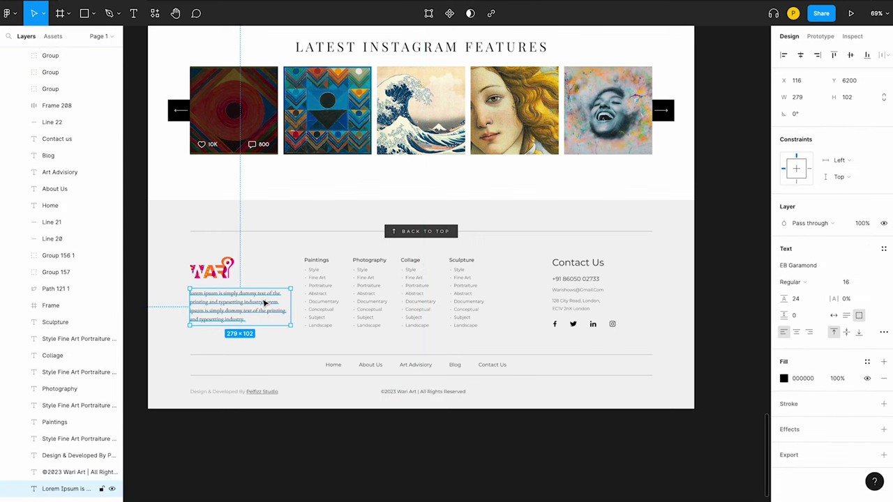
scroll(526, 354, up, 1)
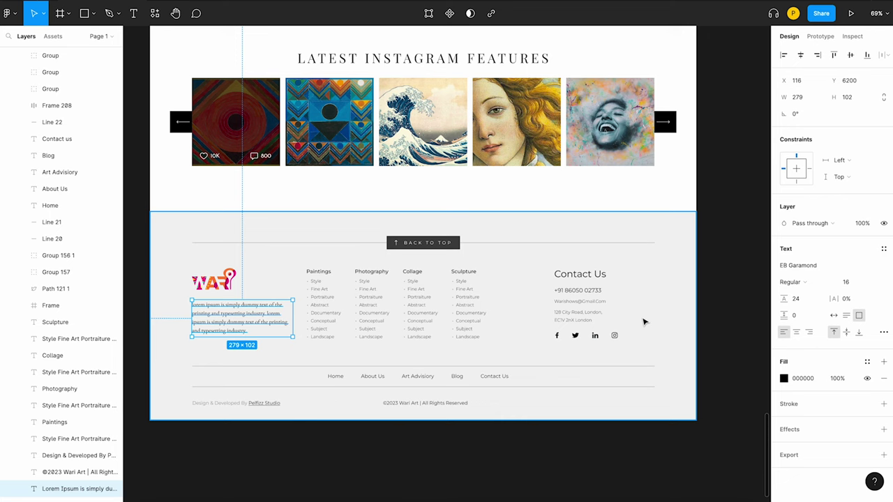
Step: Scroll back up from the footer to the top of the Home frame
scroll(600, 233, up, 5)
scroll(598, 236, down, 5)
scroll(598, 237, up, 3)
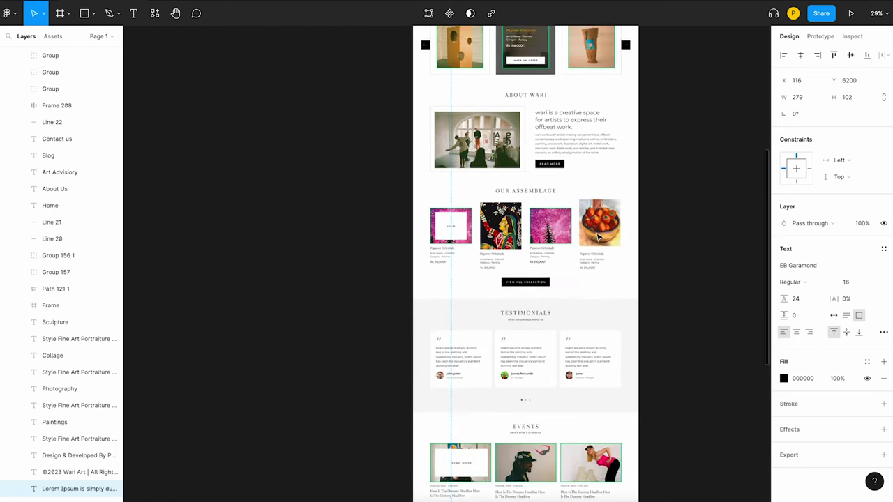
scroll(599, 238, up, 5)
scroll(593, 234, up, 3)
scroll(586, 226, up, 3)
scroll(576, 219, up, 3)
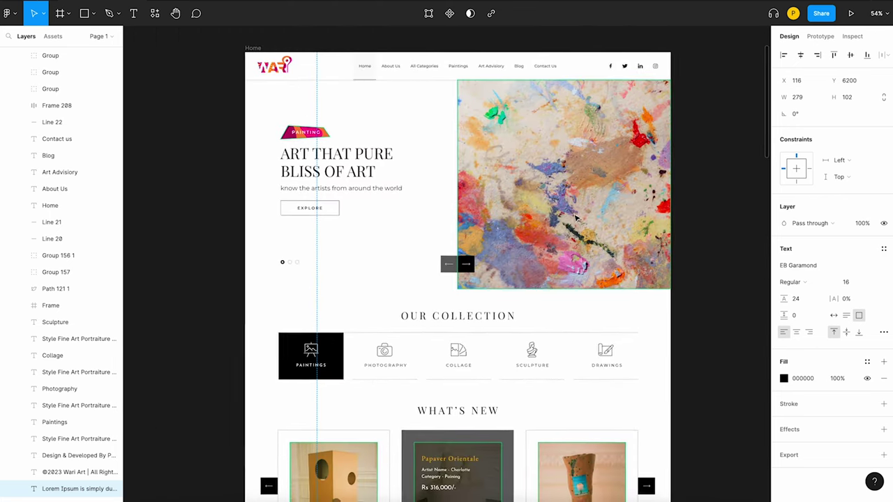
scroll(576, 219, up, 2)
scroll(576, 219, up, 1)
scroll(576, 220, down, 1)
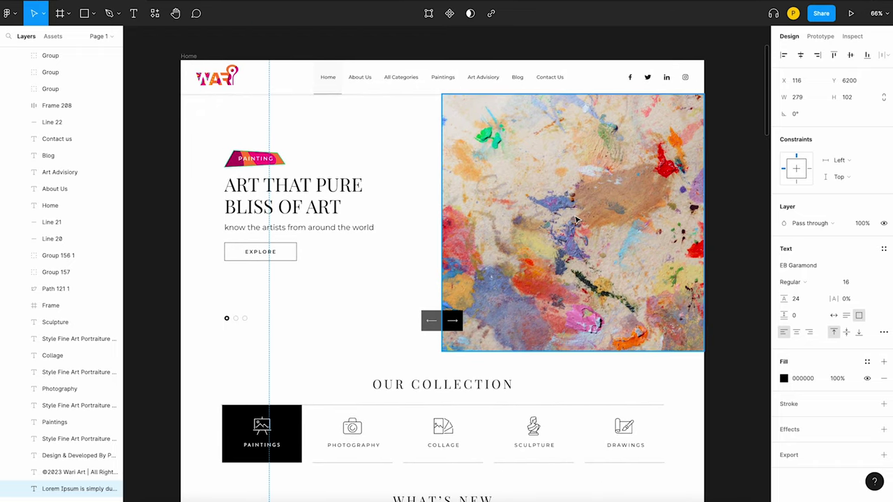
Step: Clear the paragraph selection, check the hero painting image, then deselect it
click(419, 237)
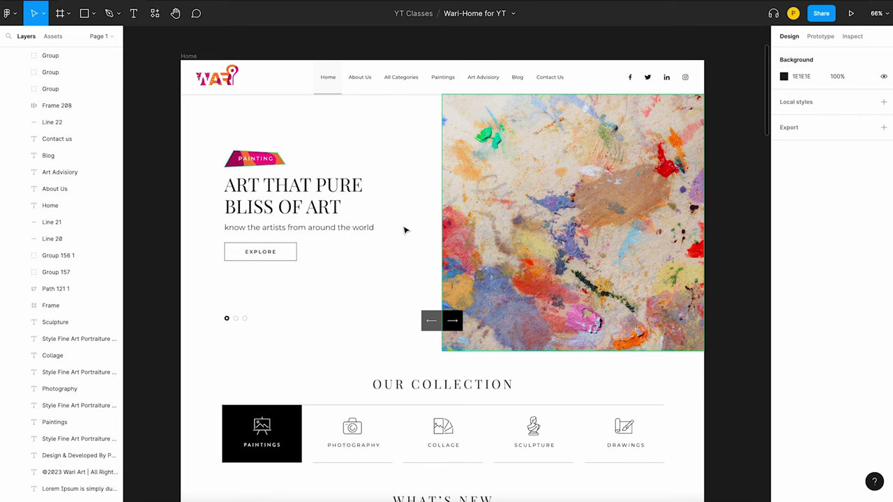
click(477, 245)
key(Escape)
scroll(411, 275, down, 5)
scroll(398, 231, up, 3)
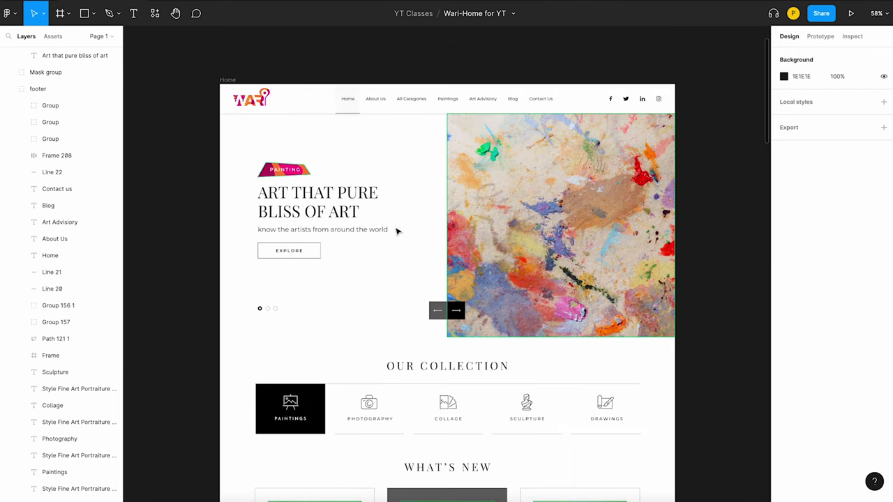
scroll(398, 231, up, 2)
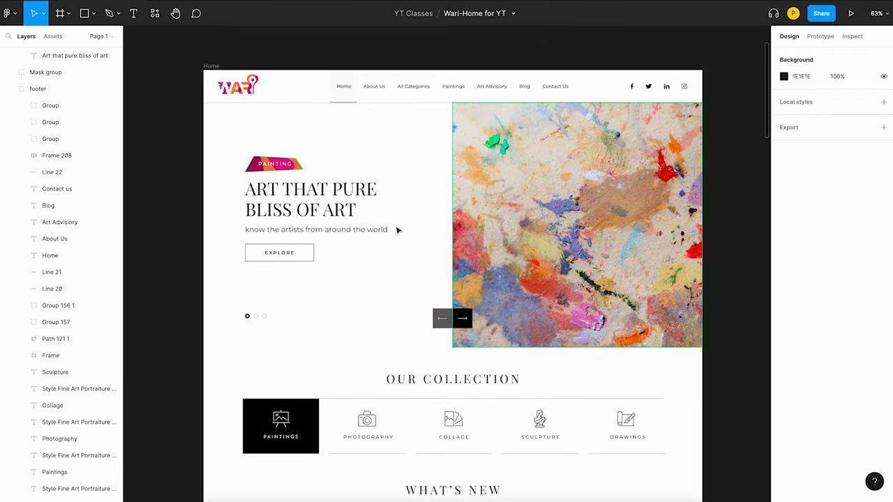